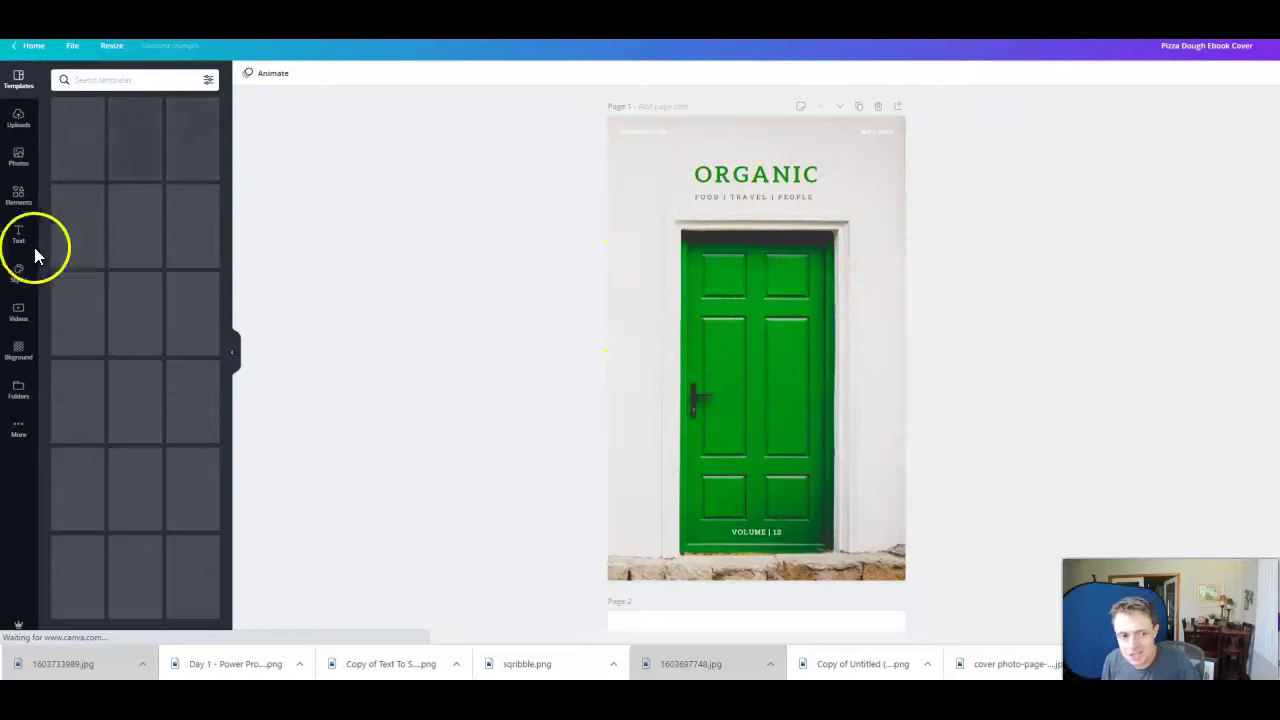
Search the photo library for "alien".
click(18, 155)
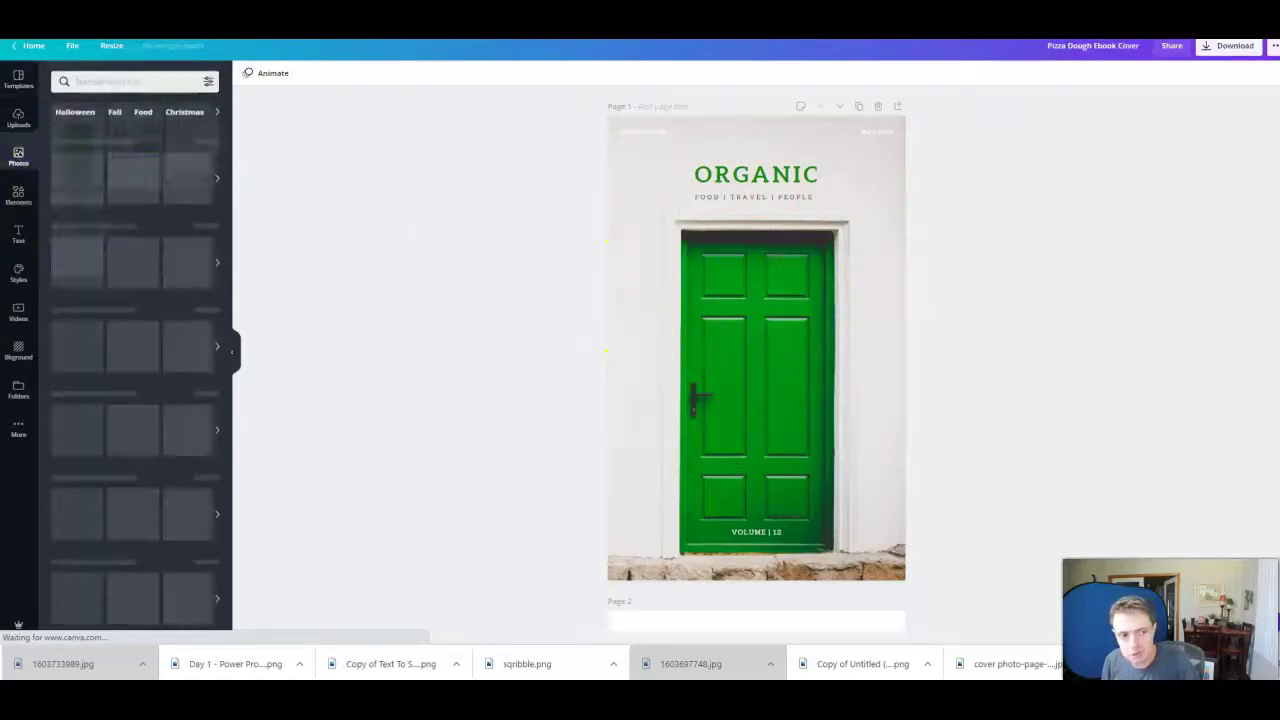
click(111, 79)
text(allie)
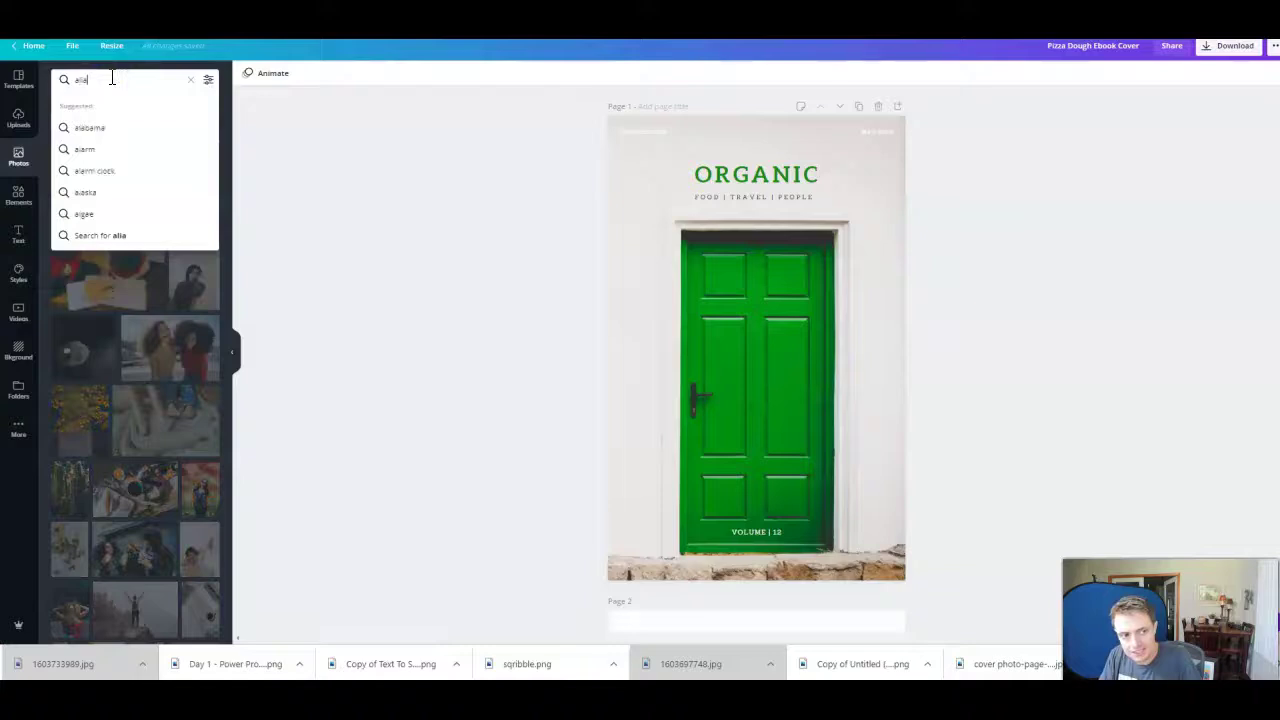
text(en)
key(Return)
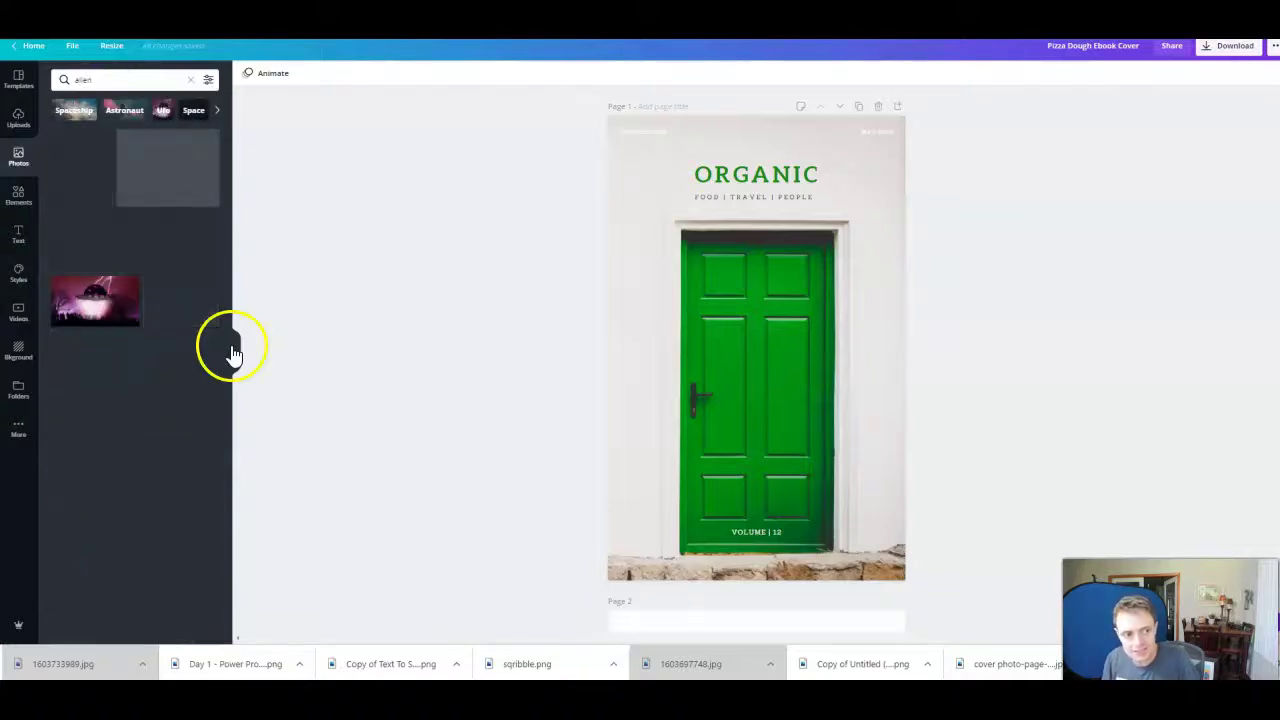
Try alien photos as the cover background in place of the green door, and undo the replacement.
drag(166, 160, 628, 212)
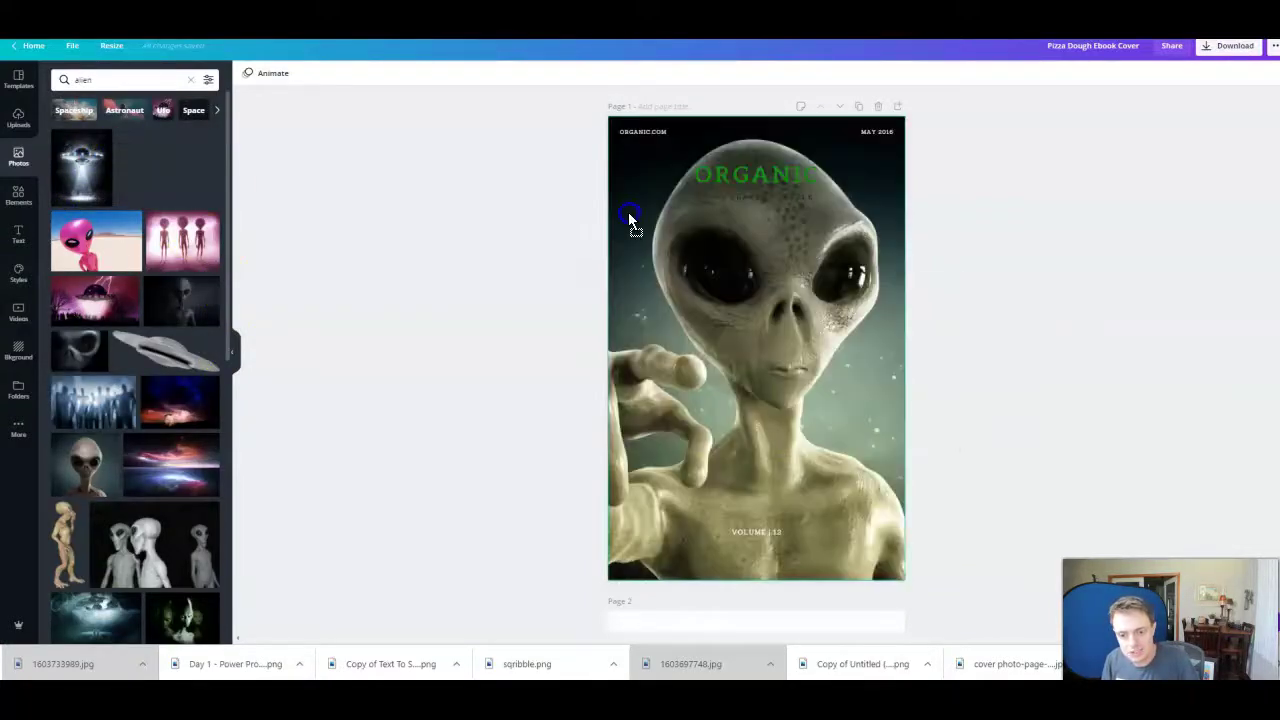
key(Escape)
drag(85, 232, 610, 221)
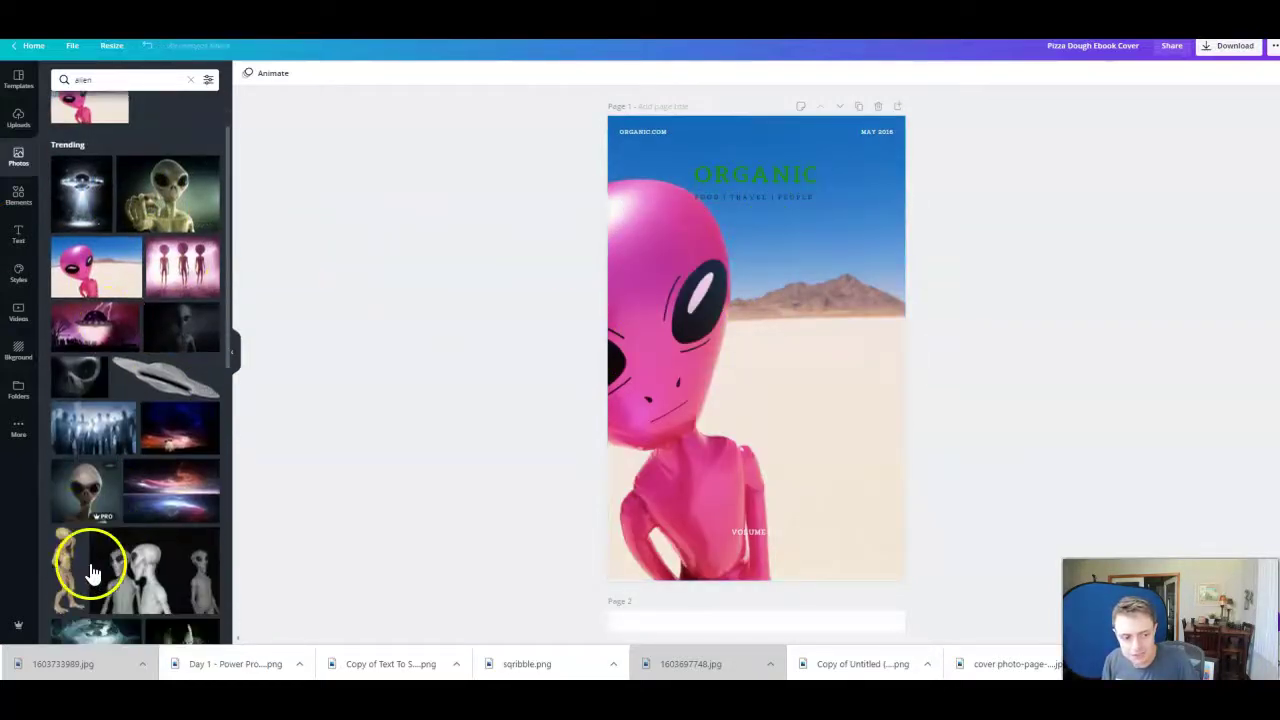
scroll(91, 557, down, 2)
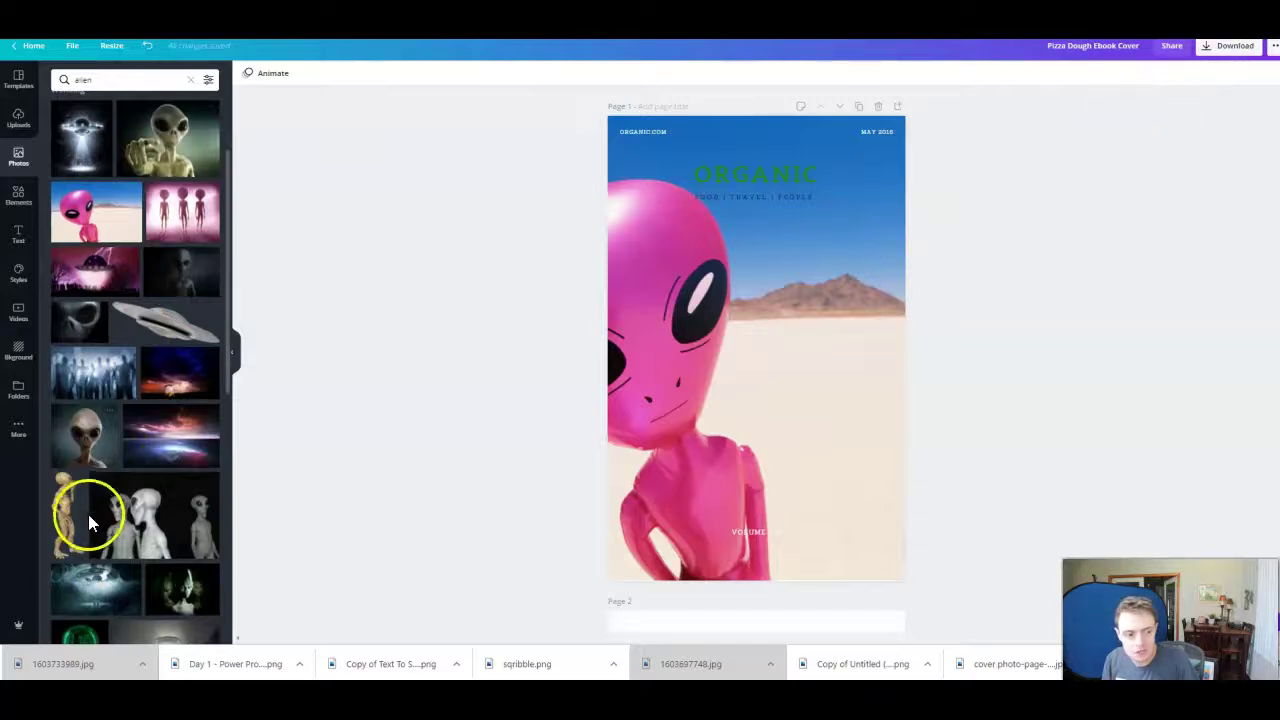
click(161, 49)
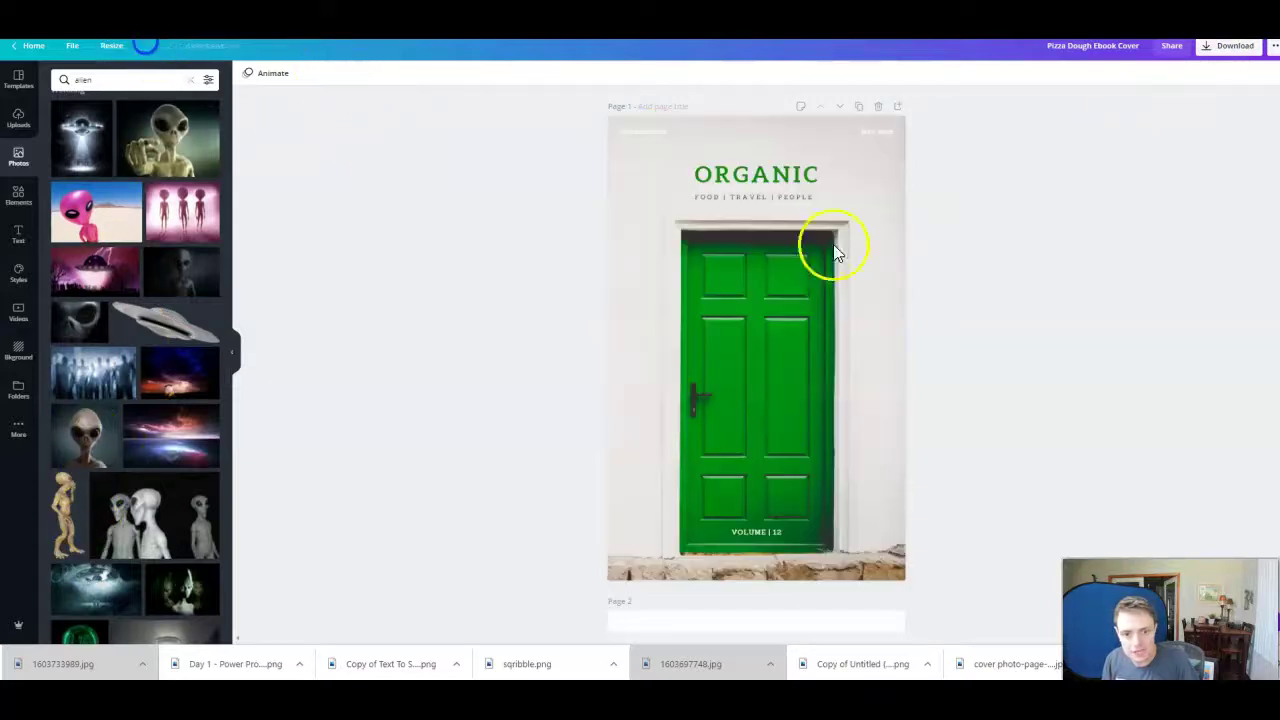
Delete the ORGANIC title and its FOOD | TRAVEL | PEOPLE subtitle from the cover.
click(729, 160)
drag(948, 207, 722, 172)
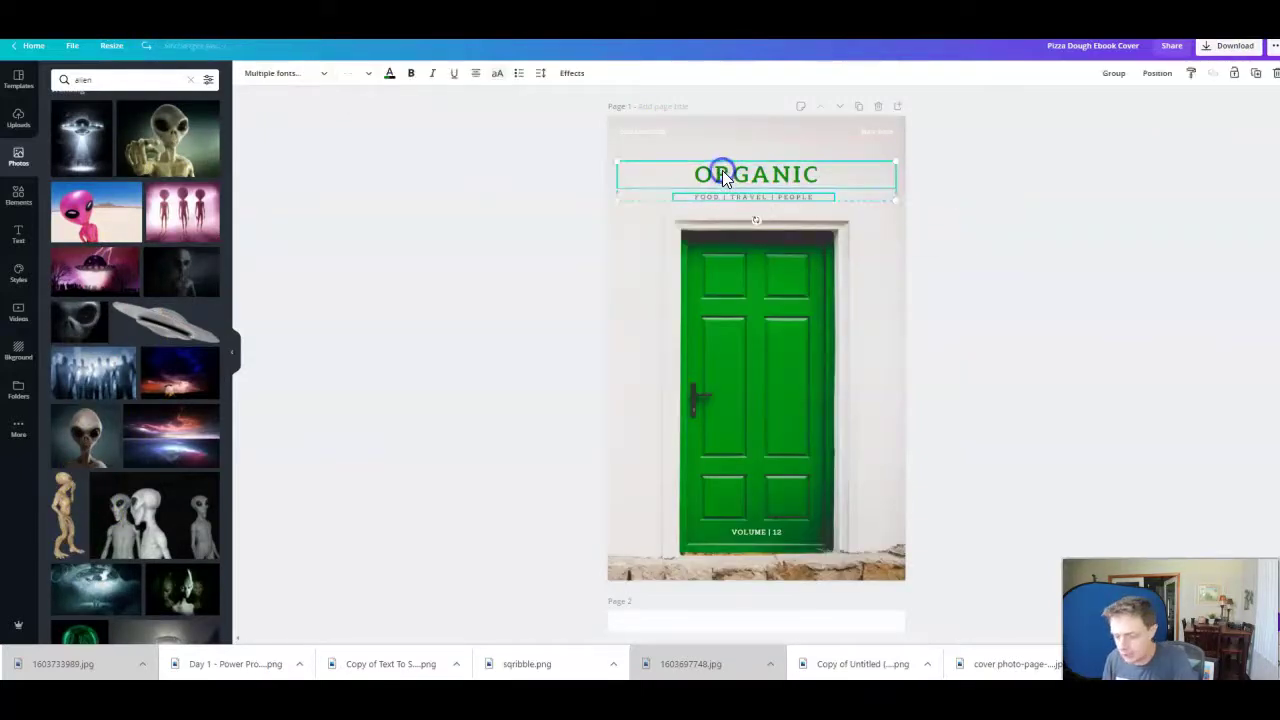
key(Delete)
Replace the cover's small header texts: ORGANIC.COM with POWER PROFITZ and the May date with the DAY label.
click(640, 133)
click(641, 136)
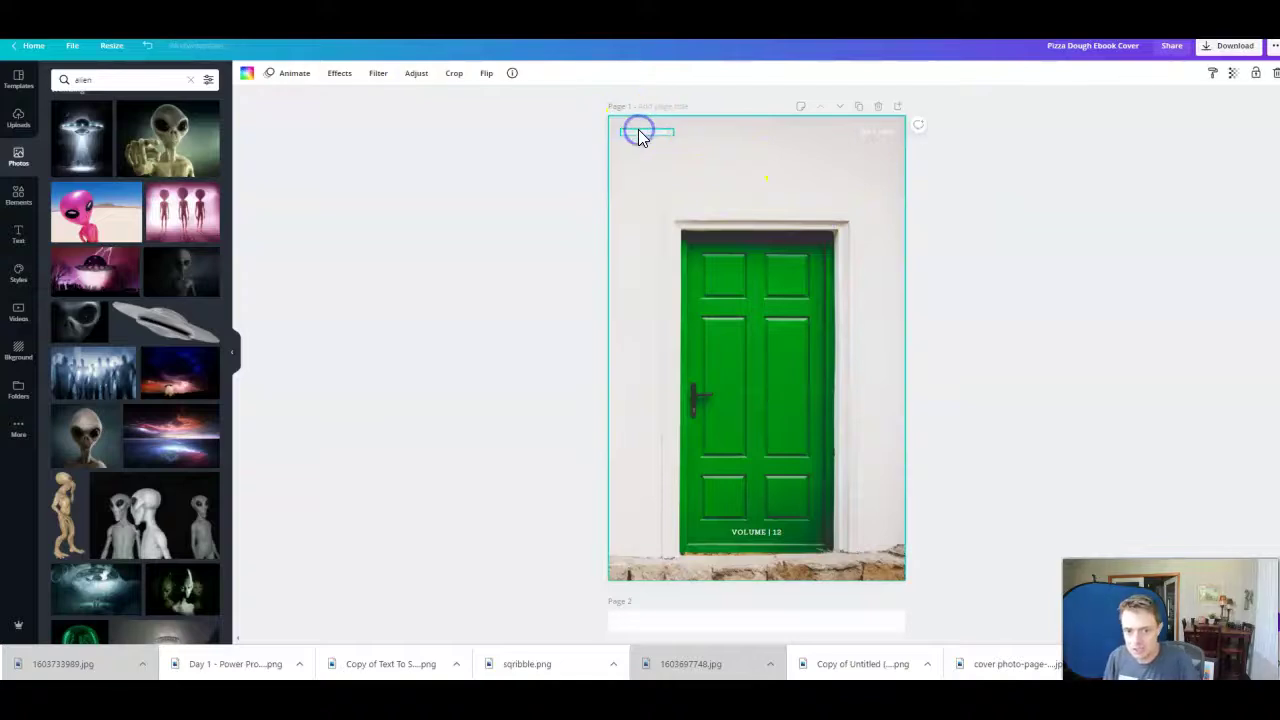
click(641, 137)
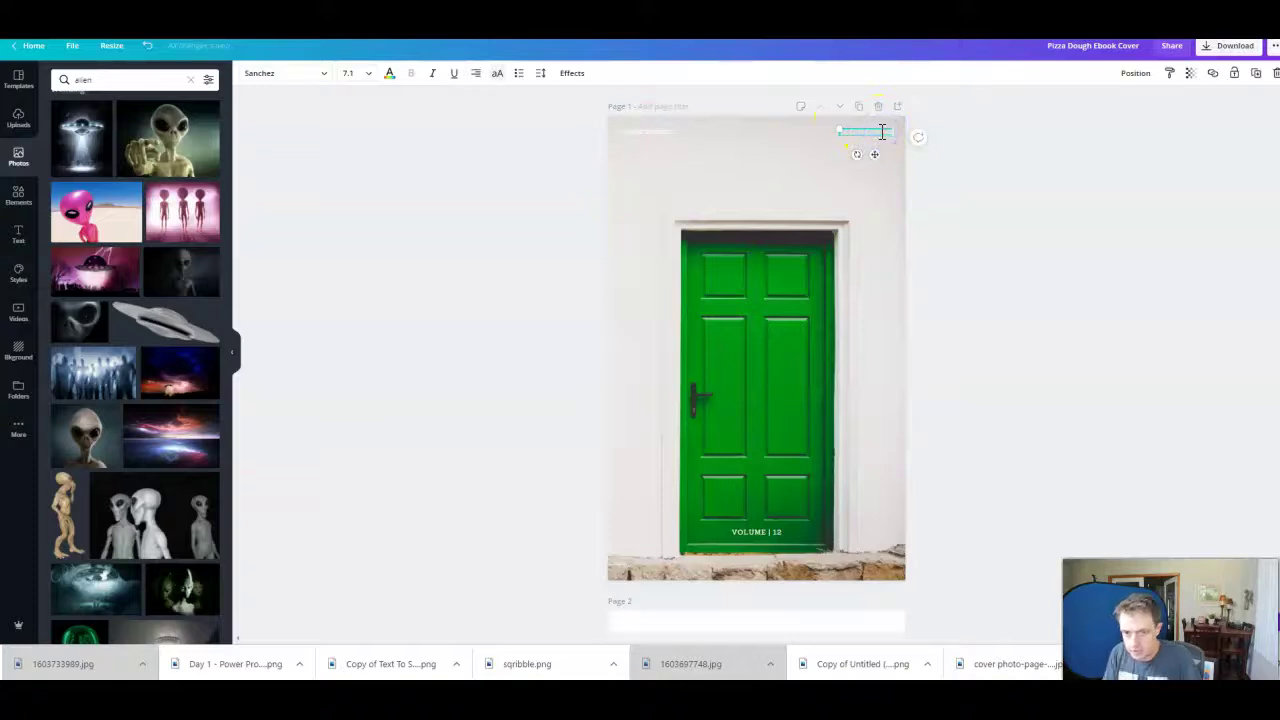
click(826, 248)
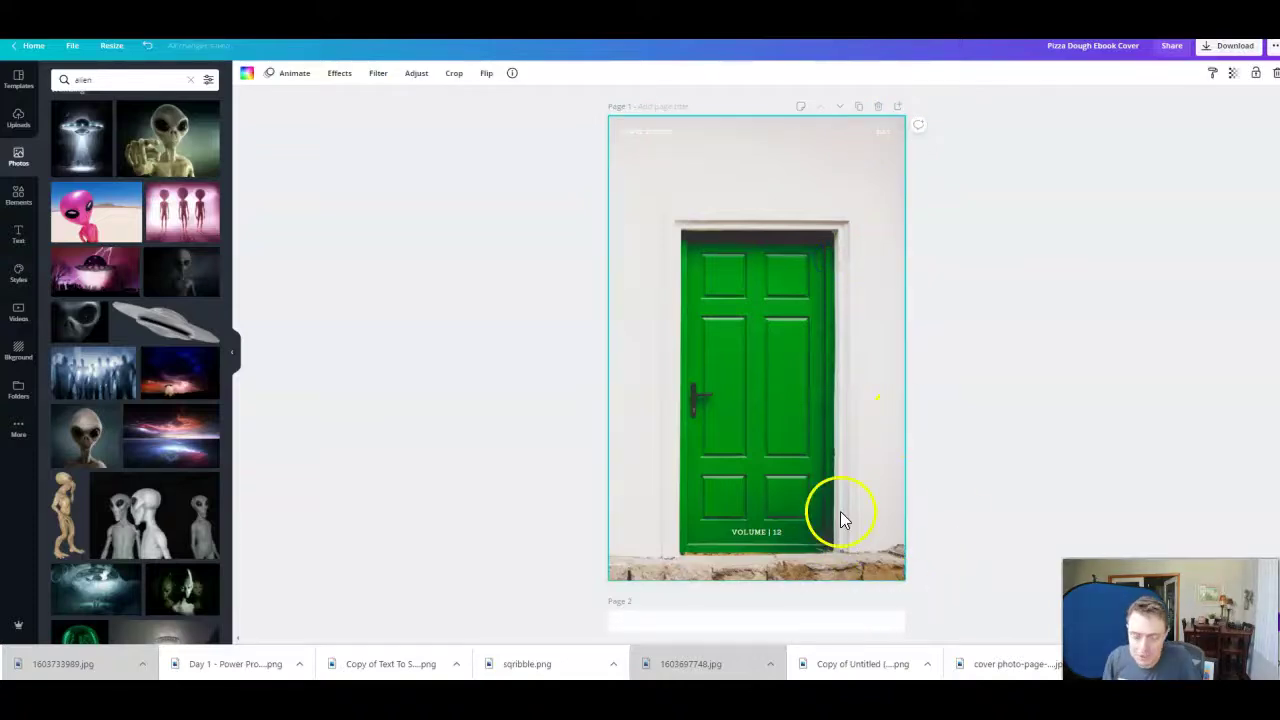
Change the VOLUME | 12 caption at the bottom of the door to TRULY AUTOMATED PROFITZ.
scroll(750, 500, down, 1)
scroll(736, 460, up, 1)
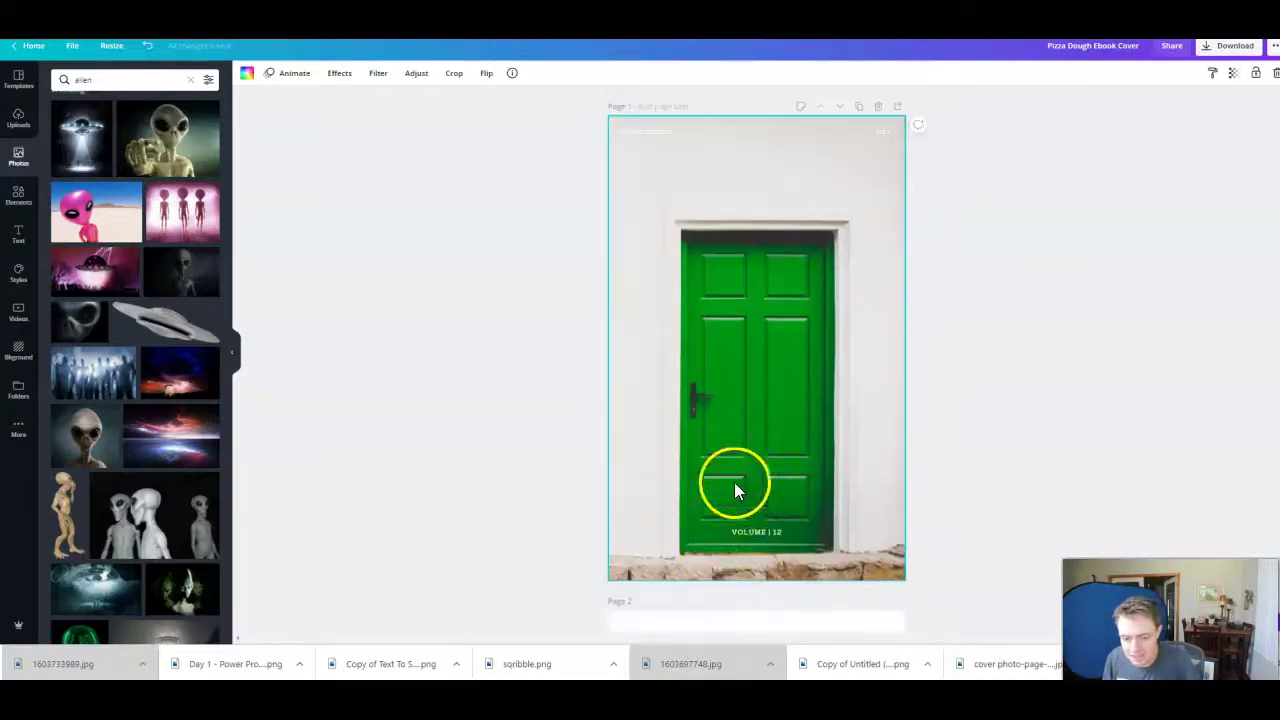
click(763, 536)
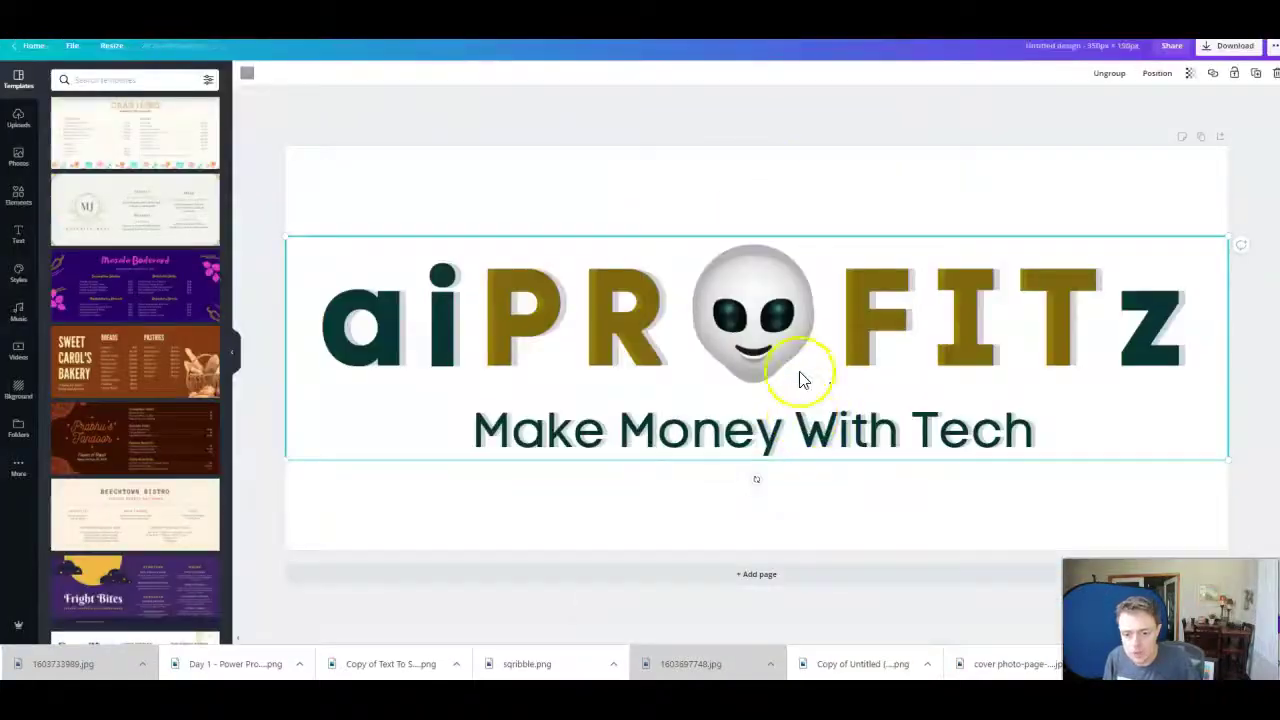
Copy the aiPROFITz logo with its Make Money With Tech tagline from the logo design and paste it onto the cover.
click(740, 180)
drag(466, 183, 1118, 530)
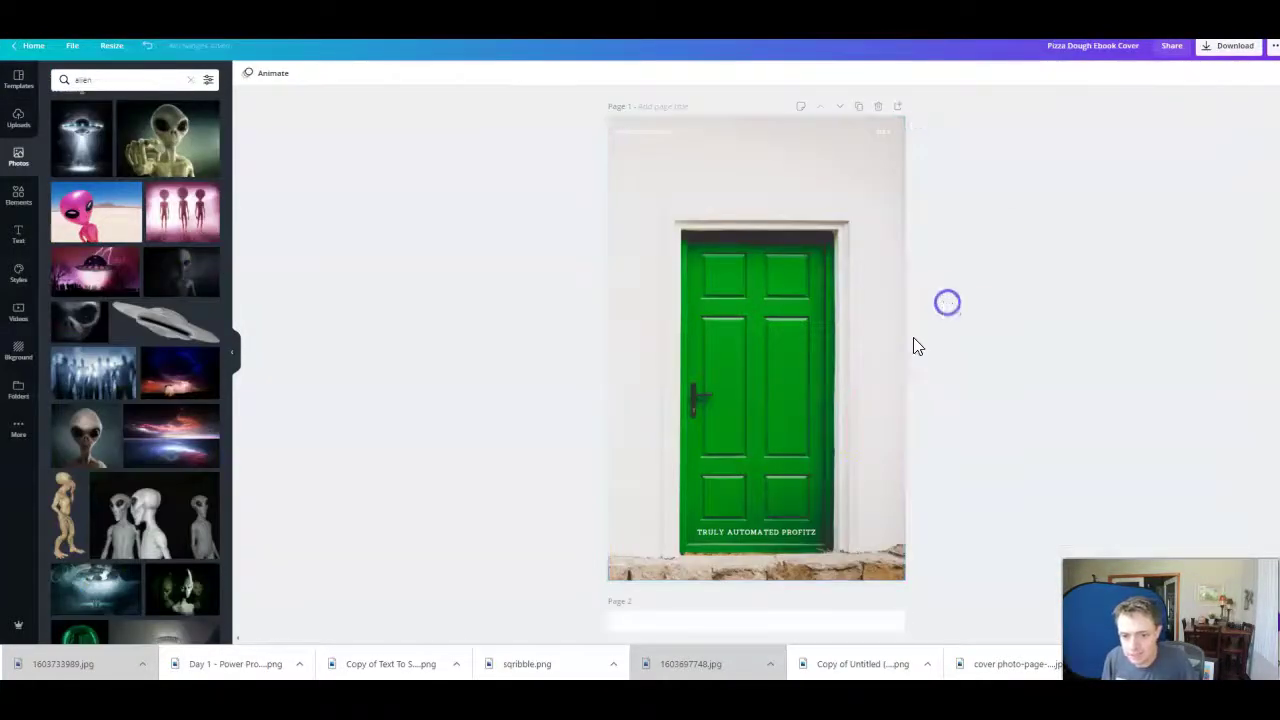
key(ctrl+v)
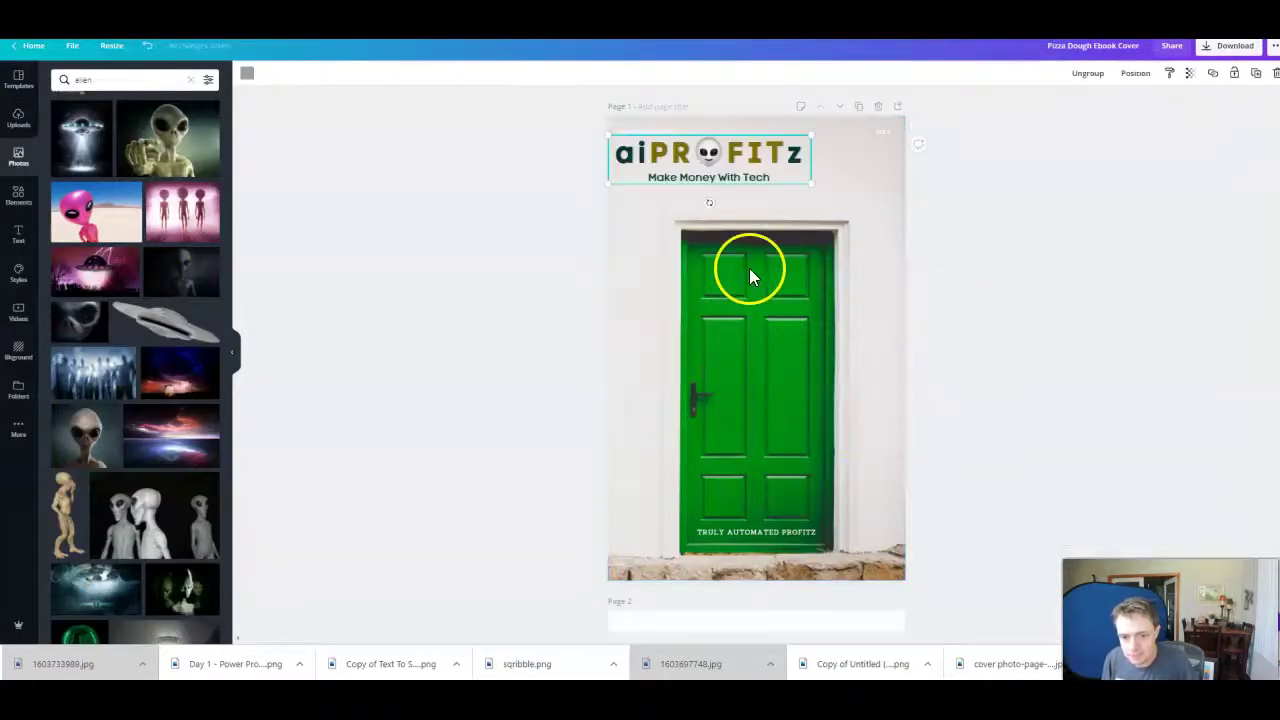
Enlarge the pasted logo slightly, place it above the door and centre it horizontally on the page.
drag(756, 157, 876, 155)
click(842, 185)
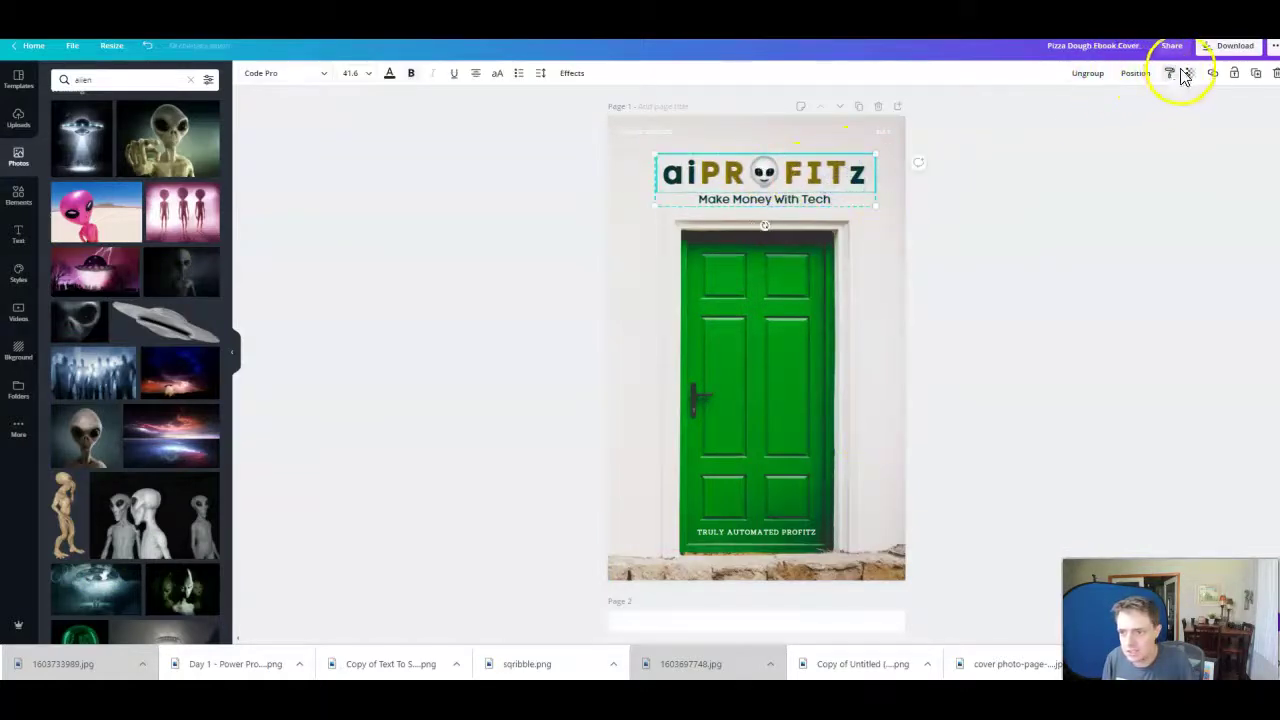
click(1127, 80)
click(1091, 171)
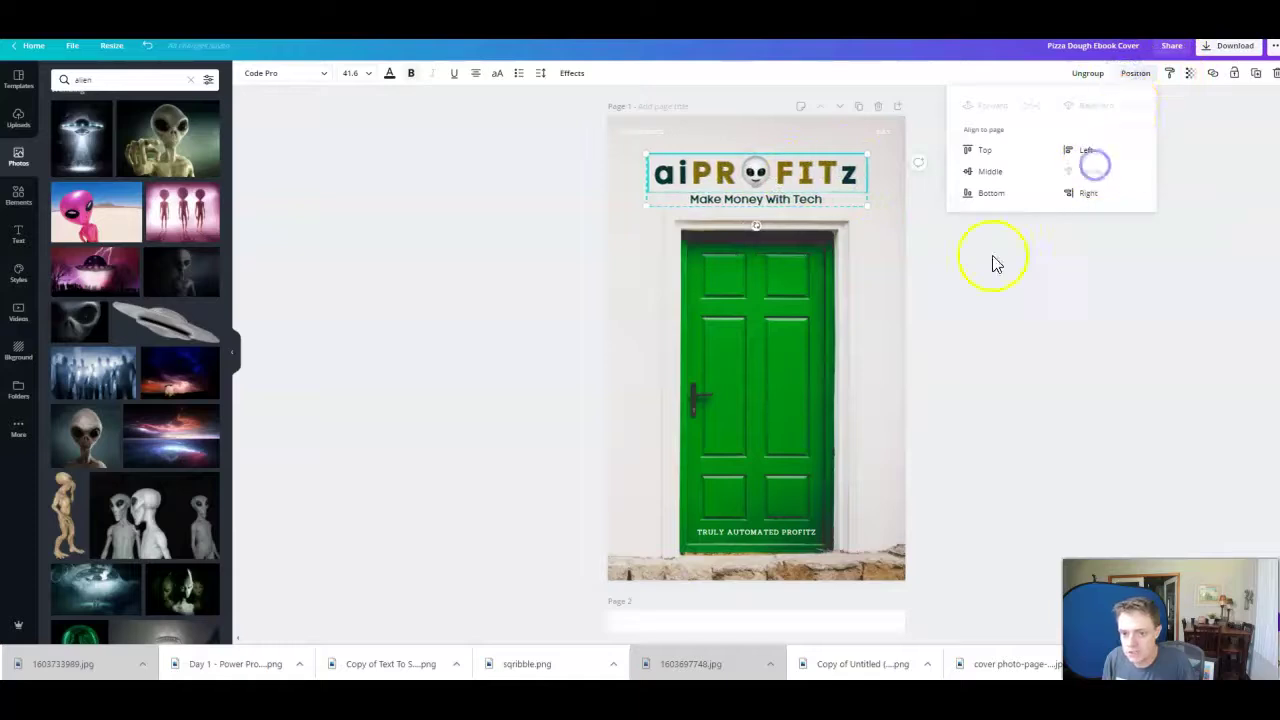
click(985, 265)
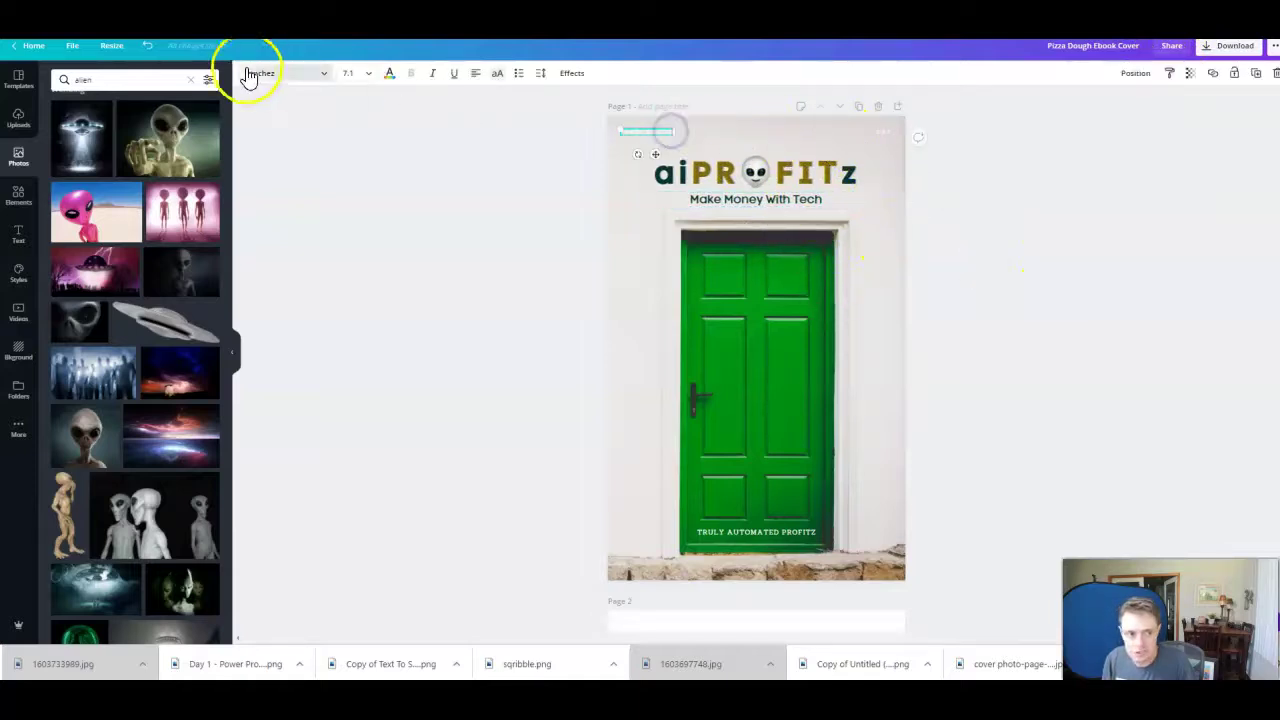
Recolour the POWER PROFITZ and DAY header texts from white to a dark colour.
click(390, 73)
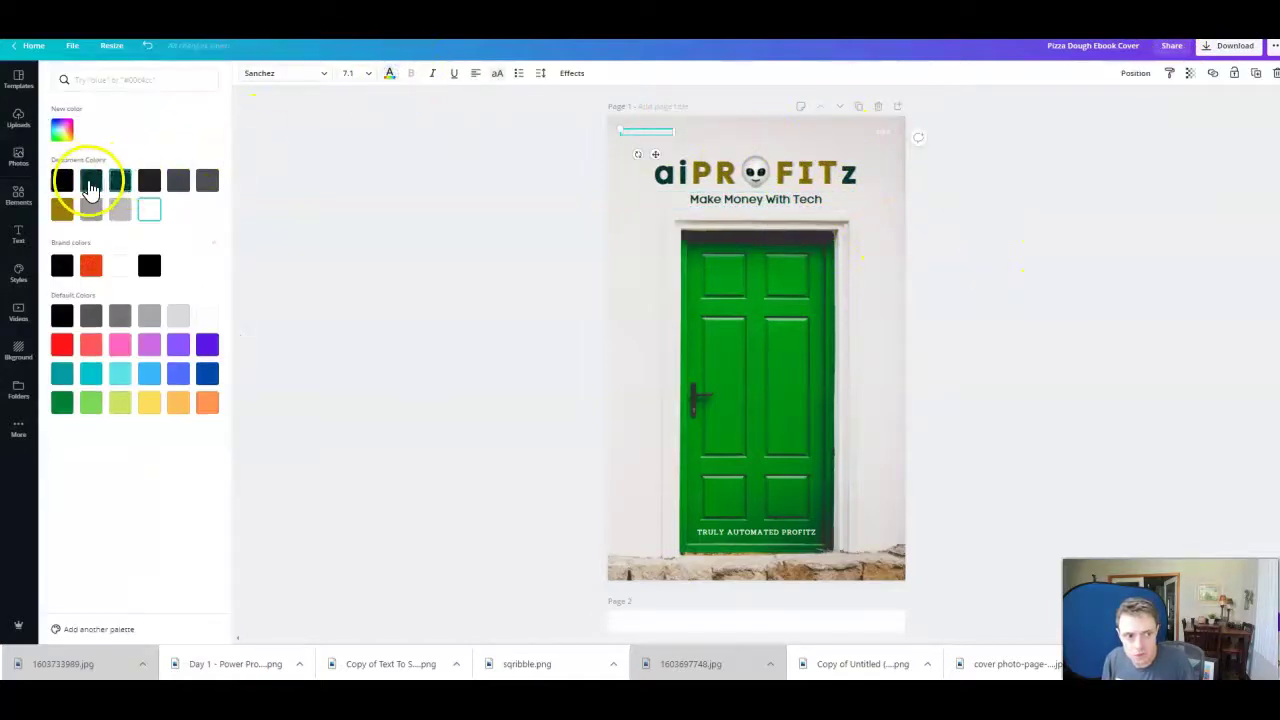
click(888, 132)
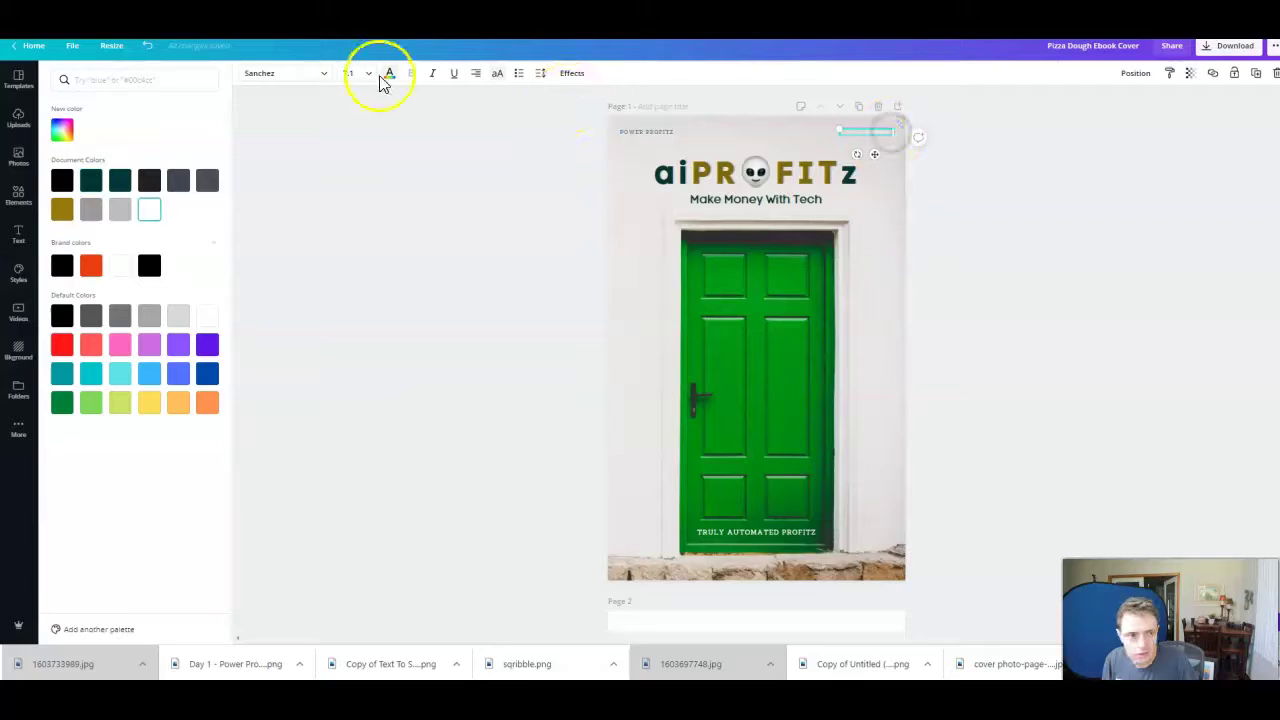
click(1037, 343)
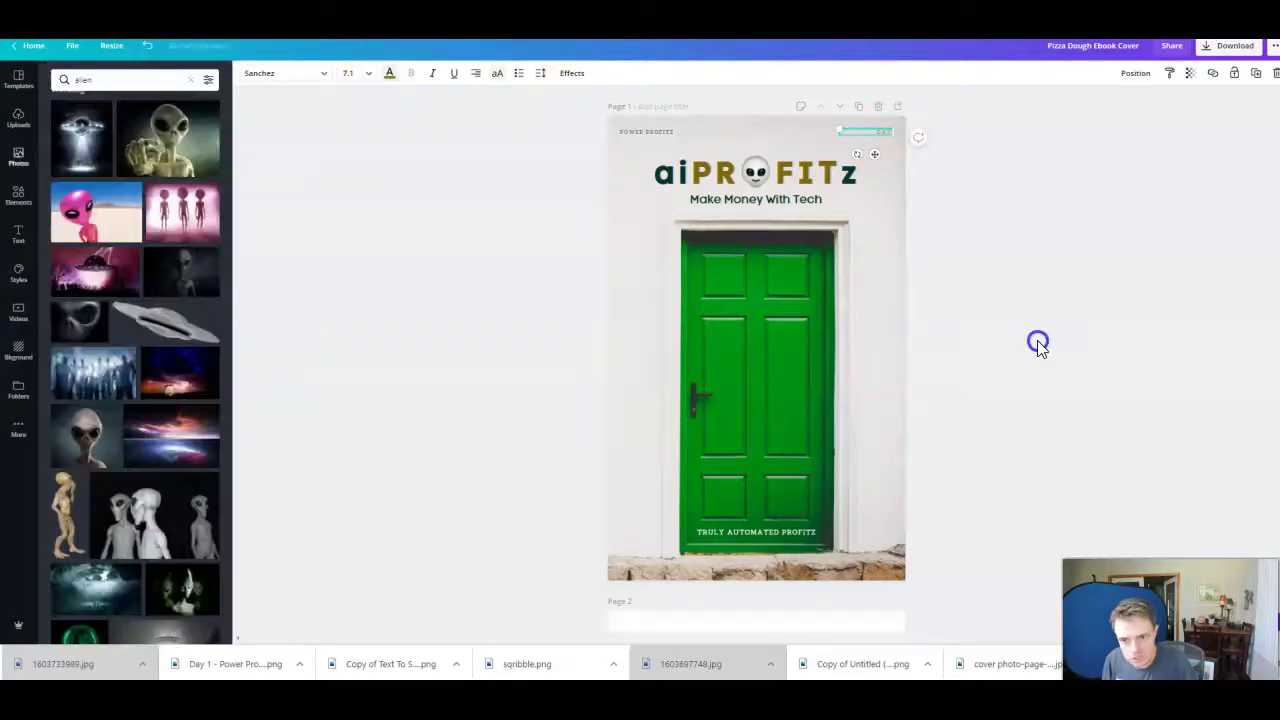
Delete all template pages after the cover page.
click(889, 341)
scroll(889, 341, down, 3)
scroll(743, 505, up, 3)
scroll(773, 357, down, 4)
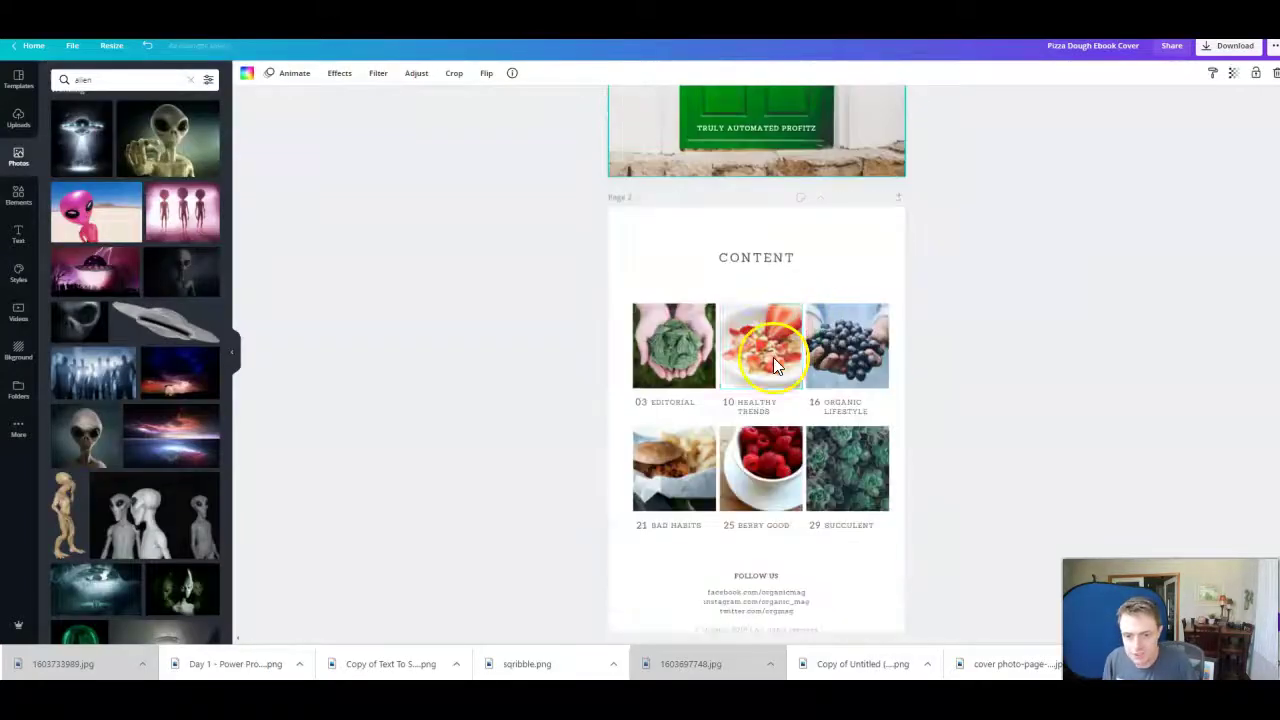
click(876, 200)
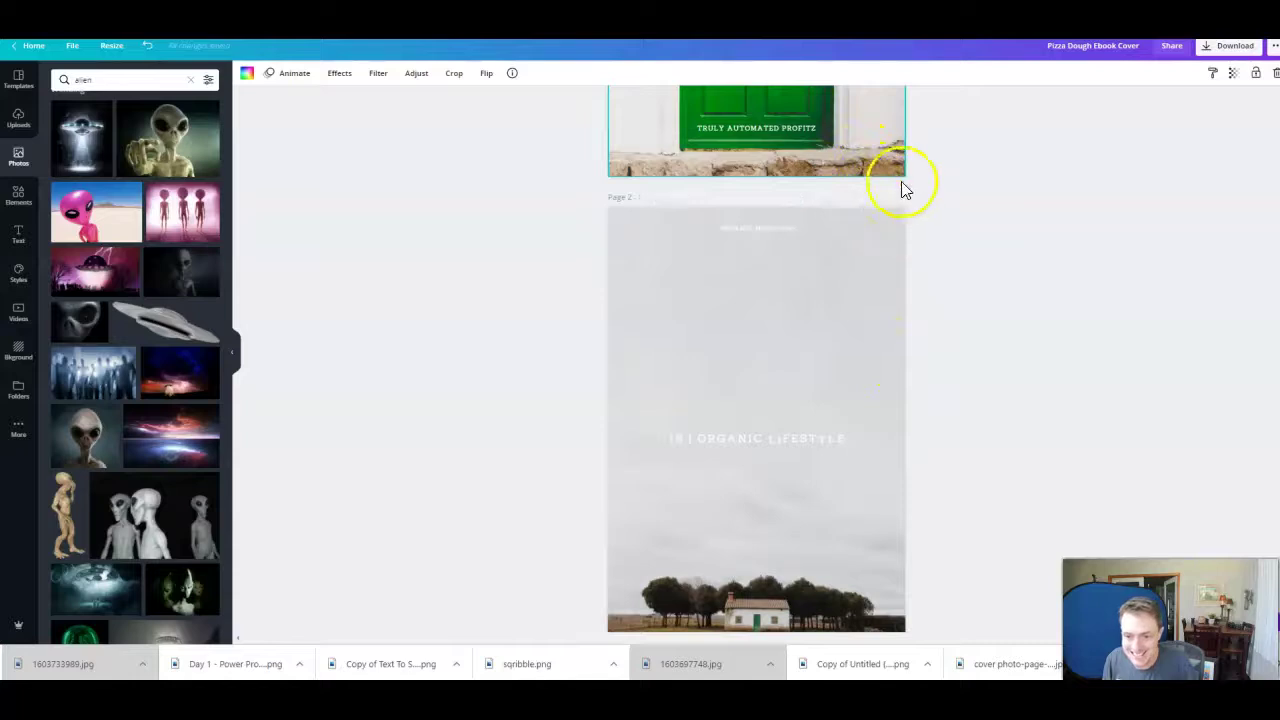
click(877, 201)
click(877, 201)
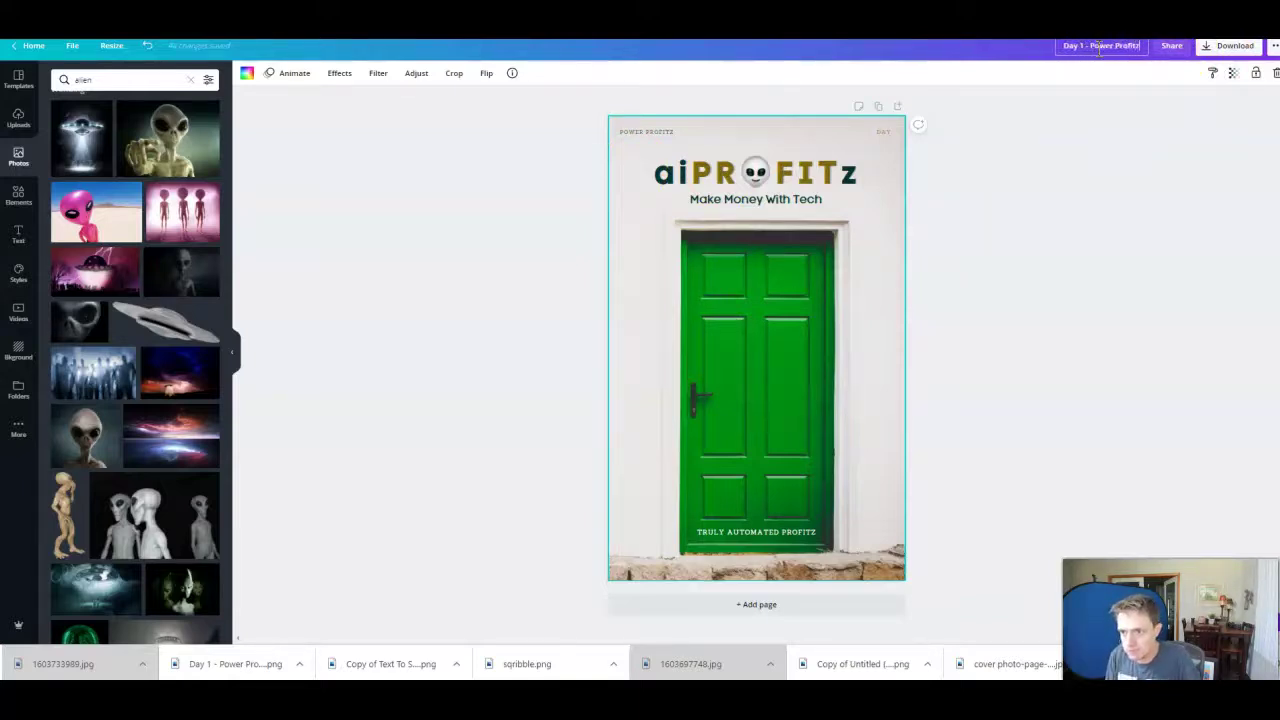
Name the design "Day 1 - Power Profitz" and download it as a PNG.
click(1232, 50)
click(1172, 243)
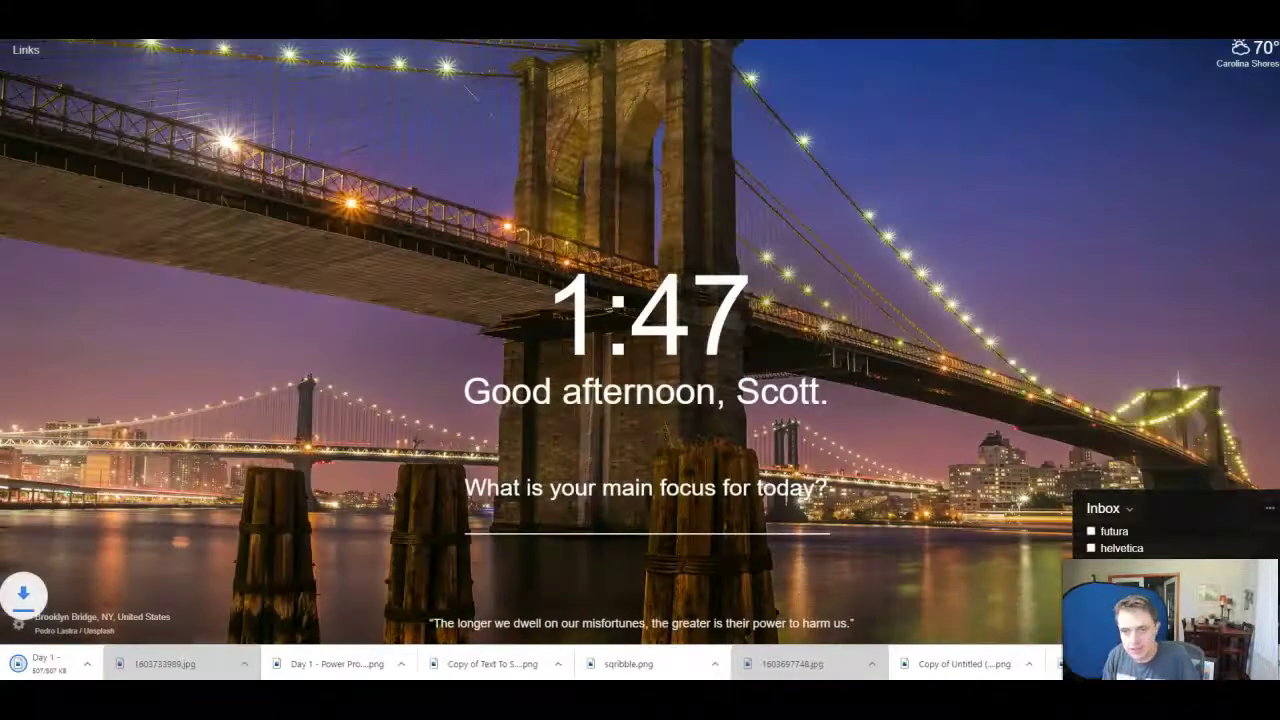
Go to the DIY Book Covers website in the browser and open its 3D Mockups tool.
text(diybookcove)
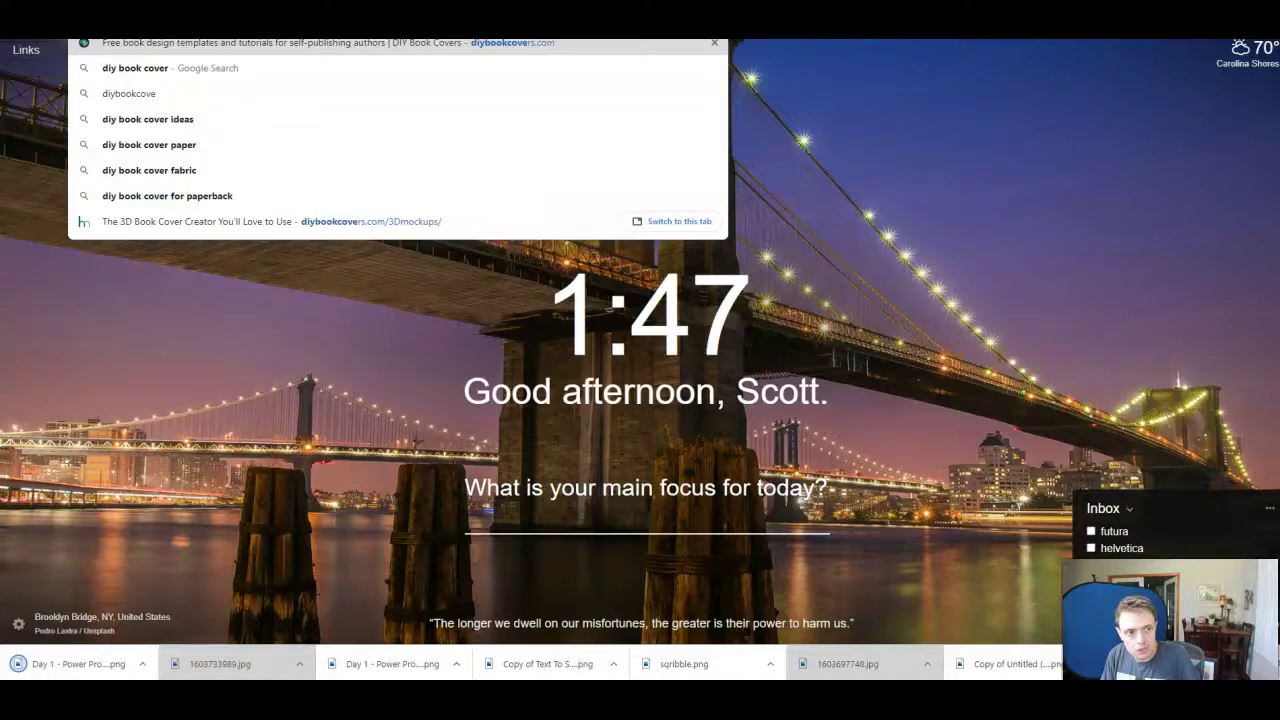
key(Return)
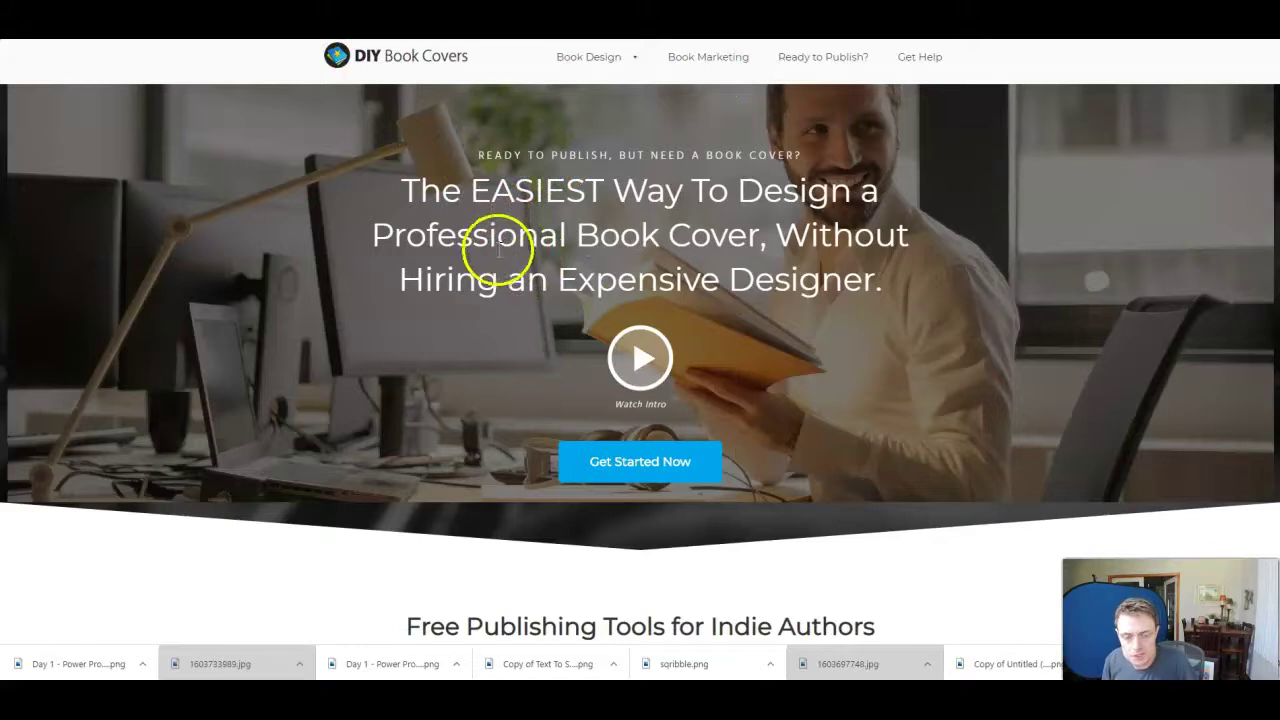
mouse_move(598, 56)
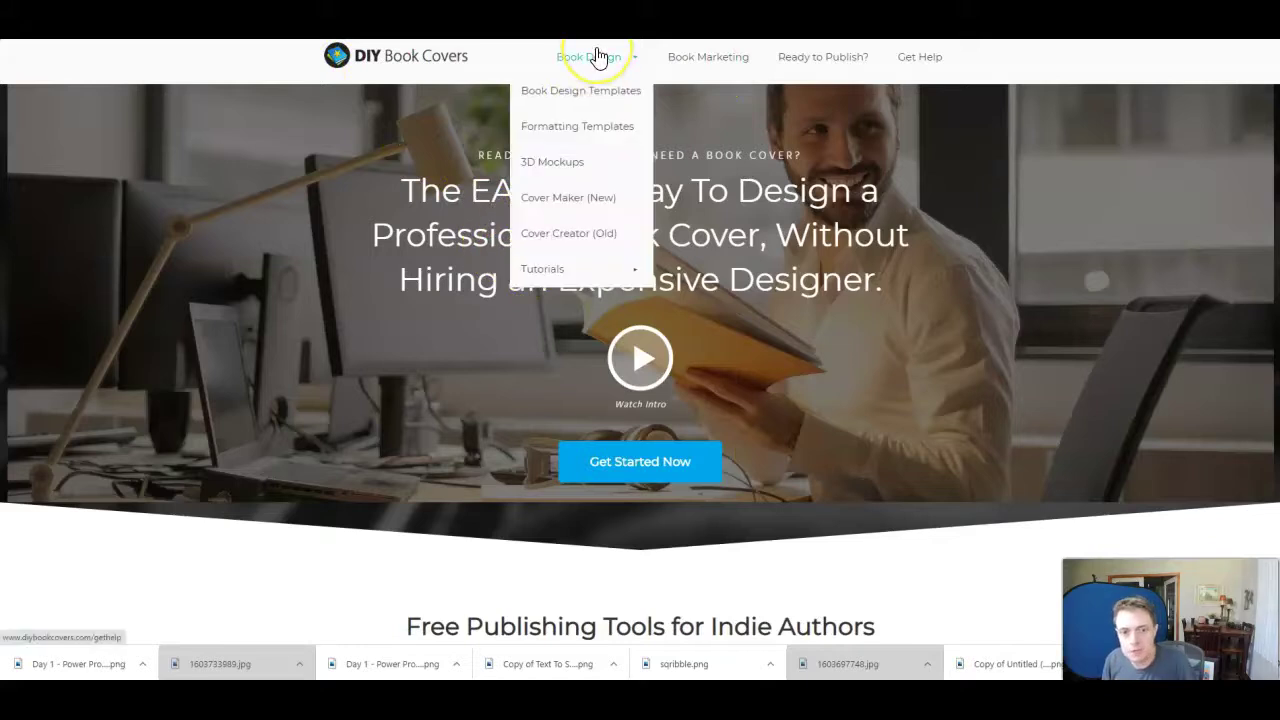
click(566, 162)
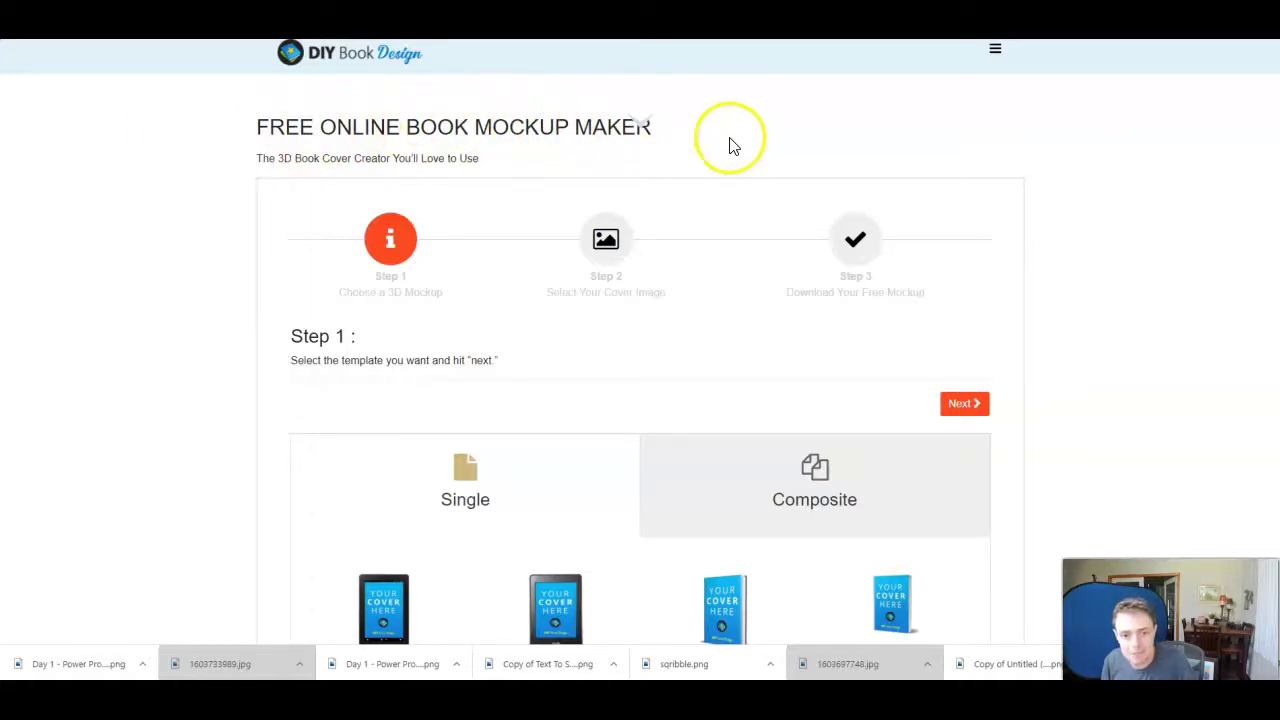
Choose the single standing hardcover book template, third in the first row, and continue to the cover image stage.
scroll(658, 185, down, 1)
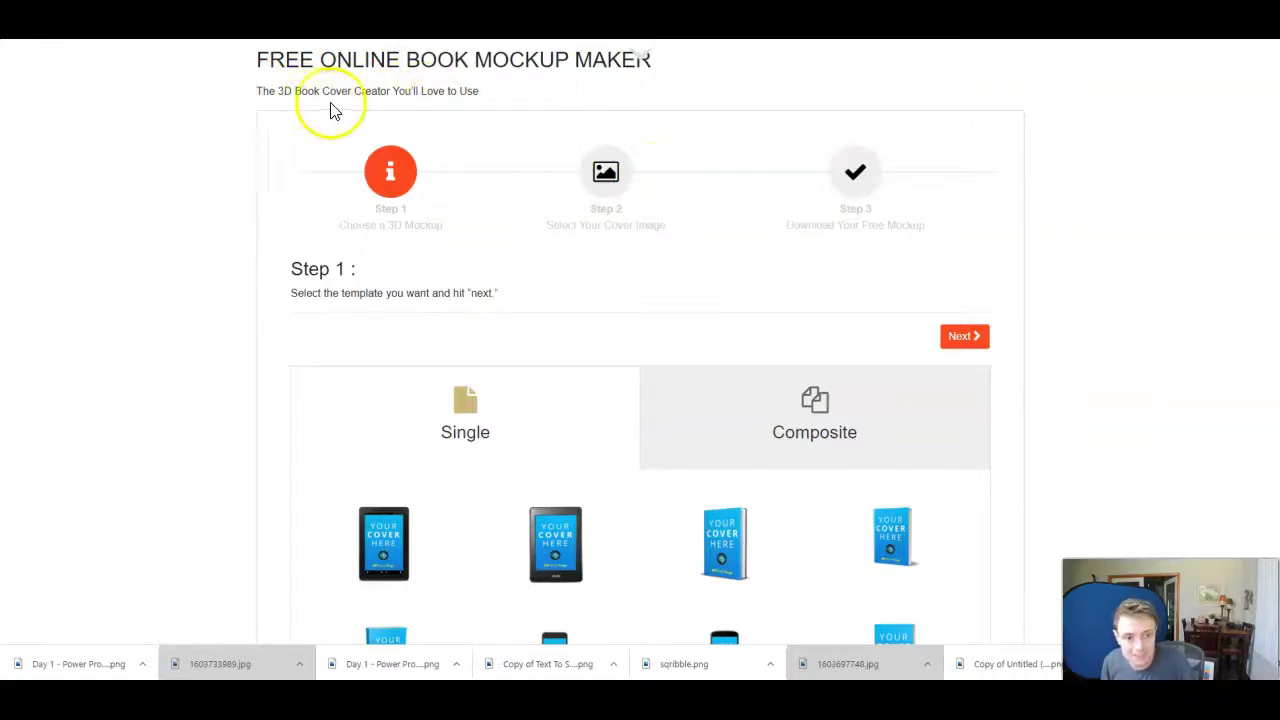
scroll(586, 477, down, 3)
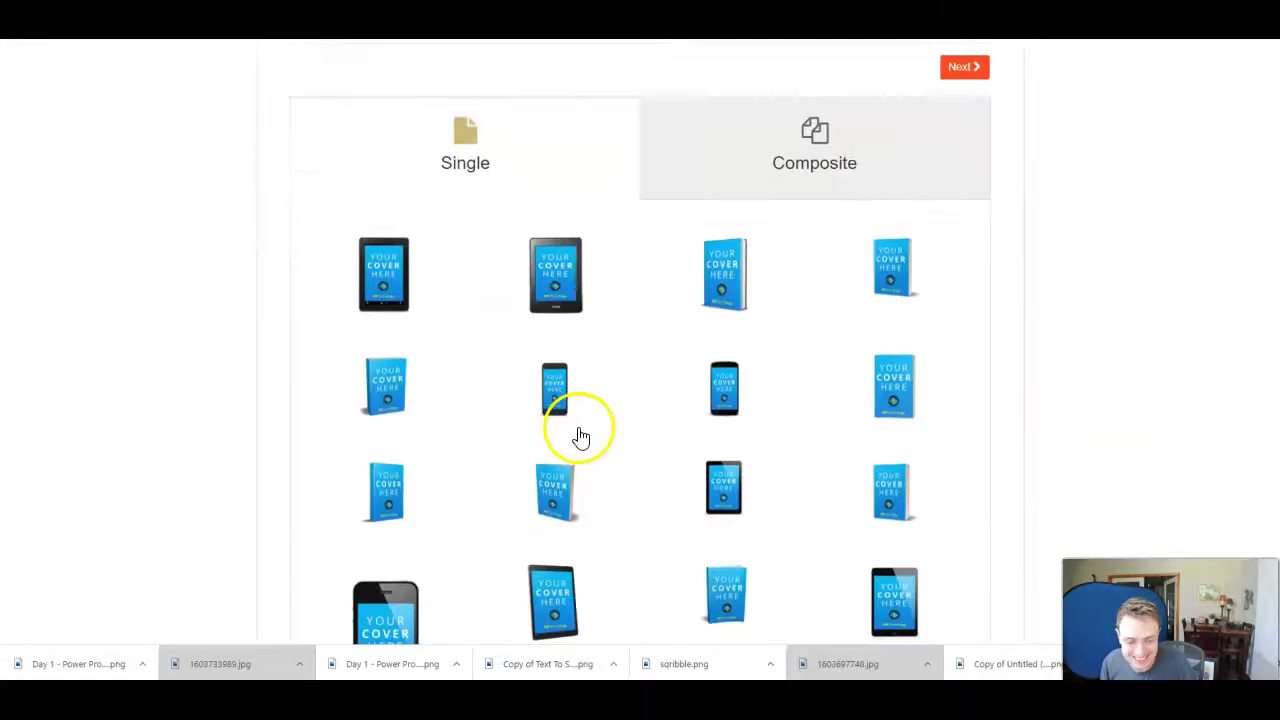
scroll(571, 297, down, 3)
scroll(449, 337, up, 2)
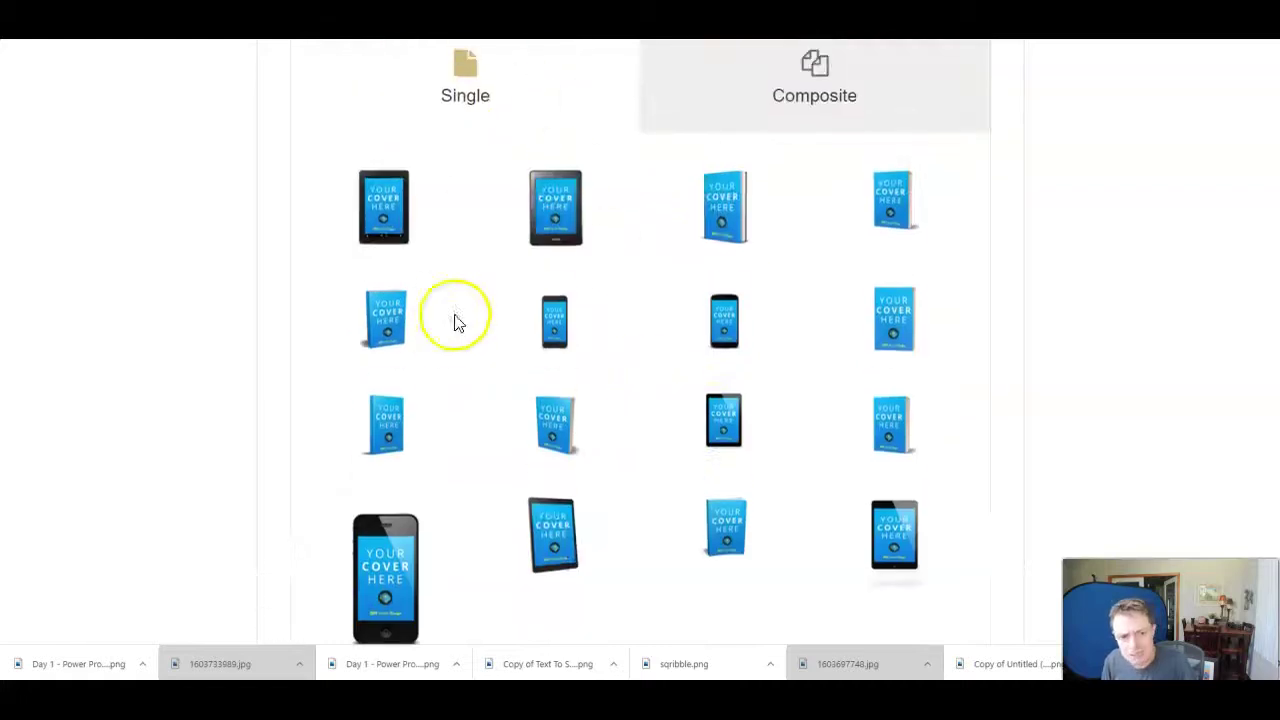
scroll(900, 497, down, 2)
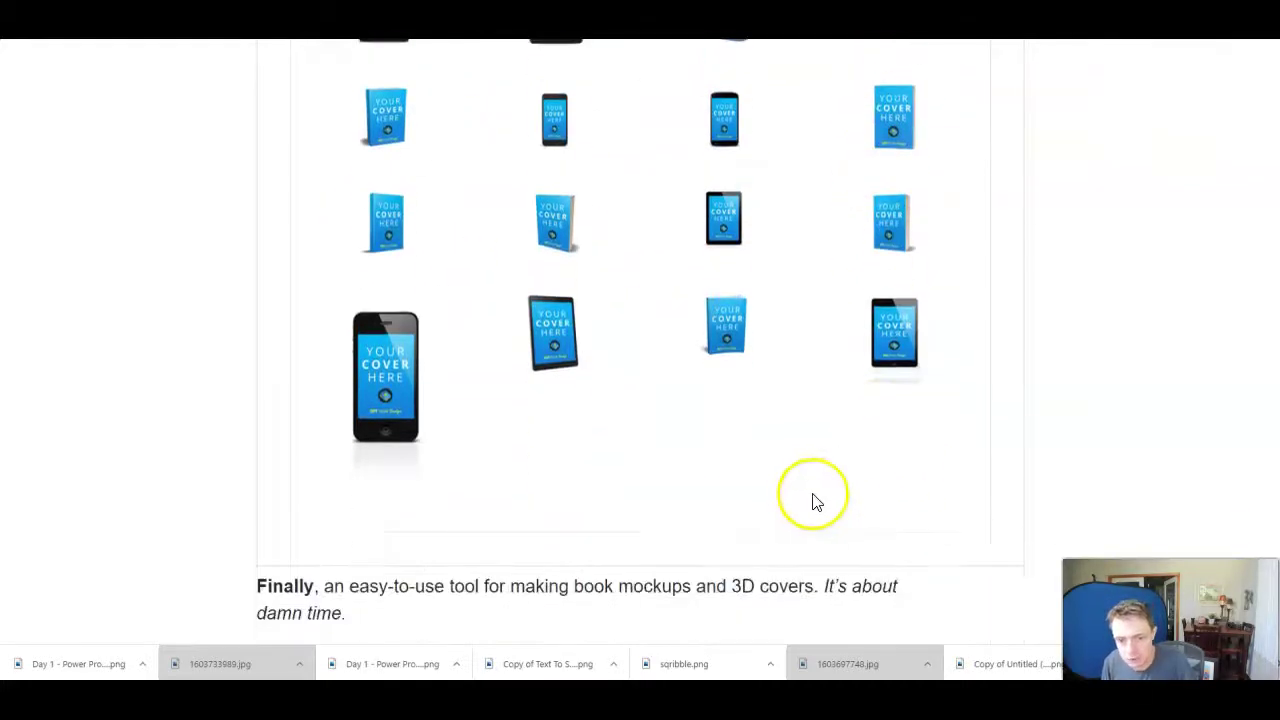
scroll(770, 494, up, 2)
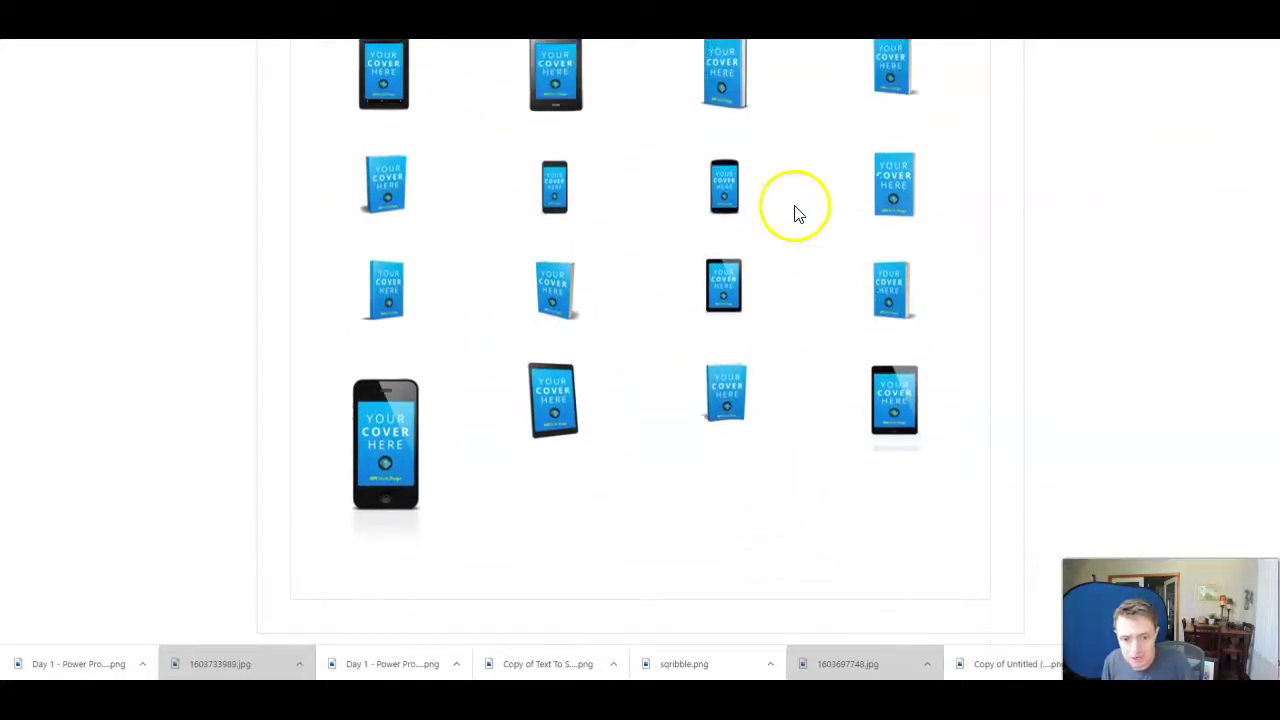
scroll(785, 262, up, 1)
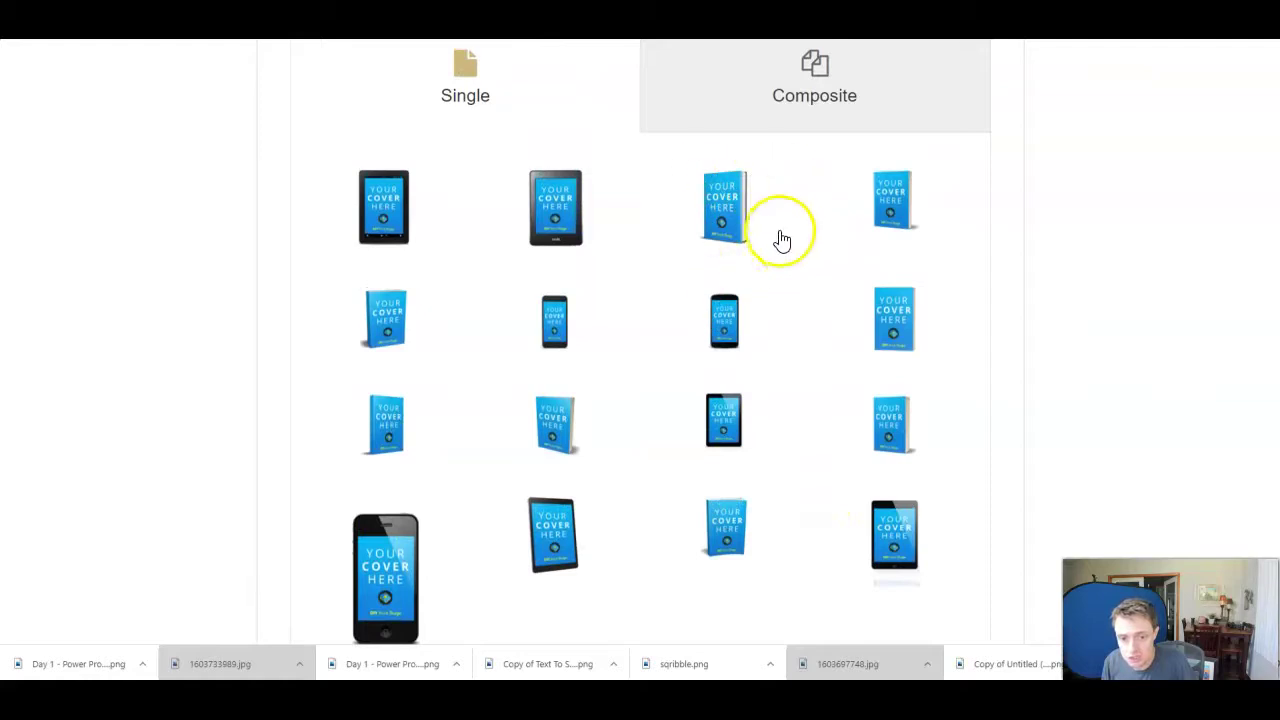
click(745, 200)
scroll(860, 180, up, 5)
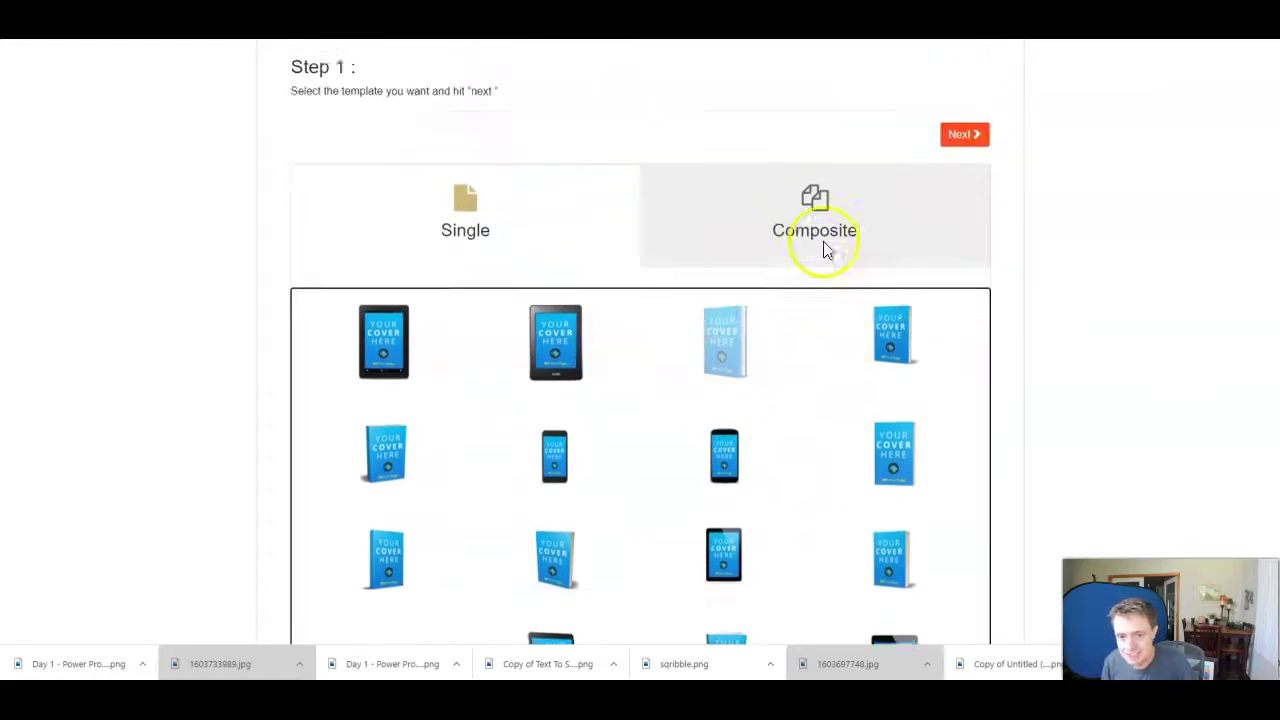
click(964, 339)
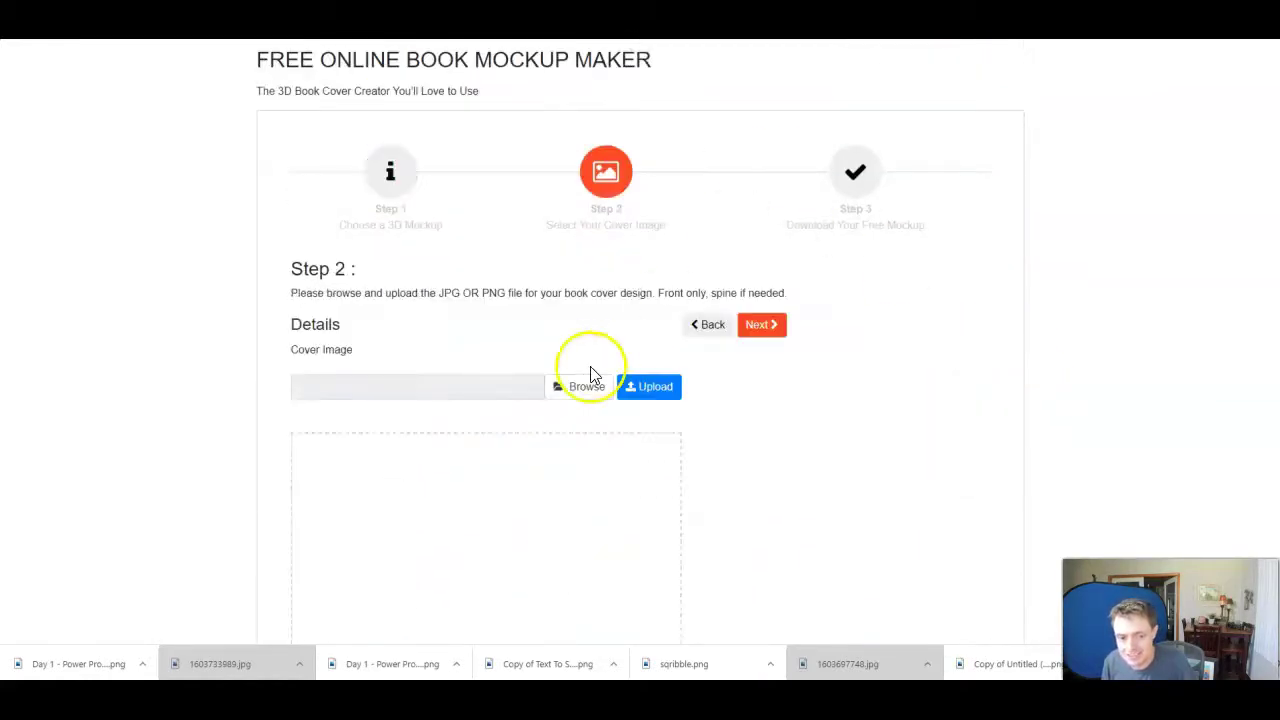
Select "Day 1 - Power Profitz (1).png" from the Downloads folder as the cover image and upload it.
scroll(590, 372, down, 1)
click(666, 329)
scroll(666, 337, down, 3)
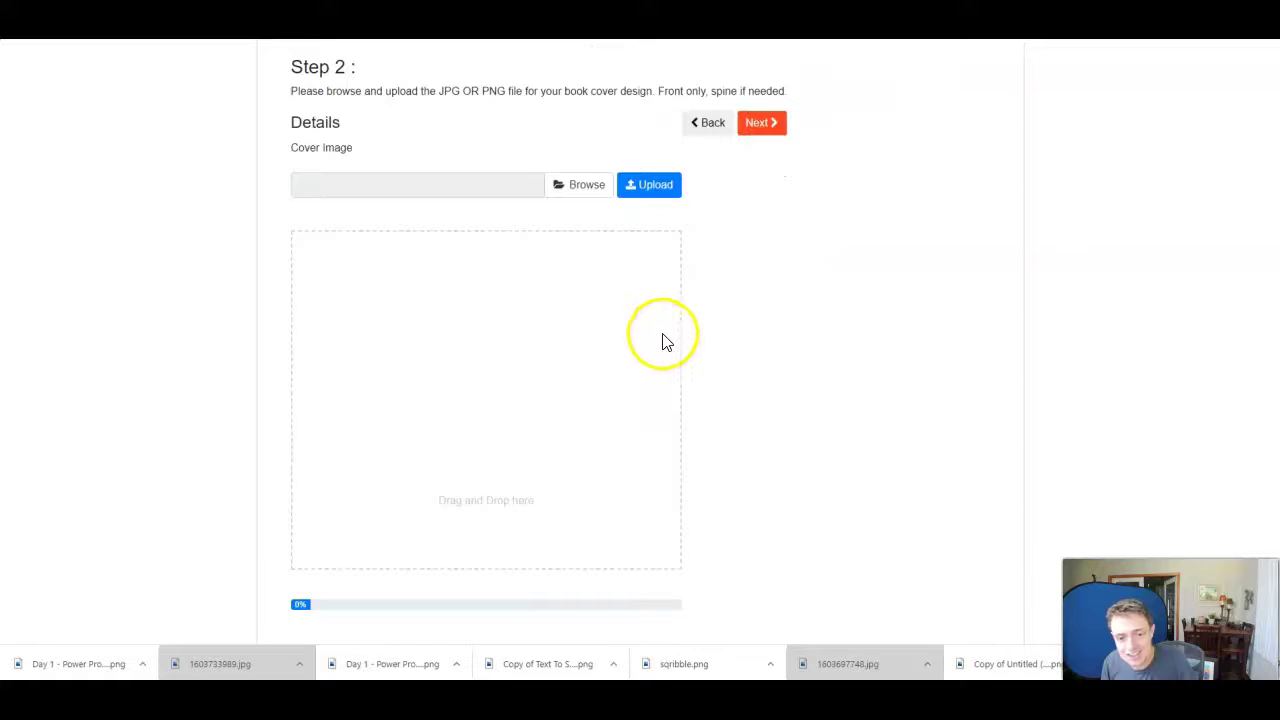
scroll(650, 357, down, 1)
scroll(466, 477, up, 3)
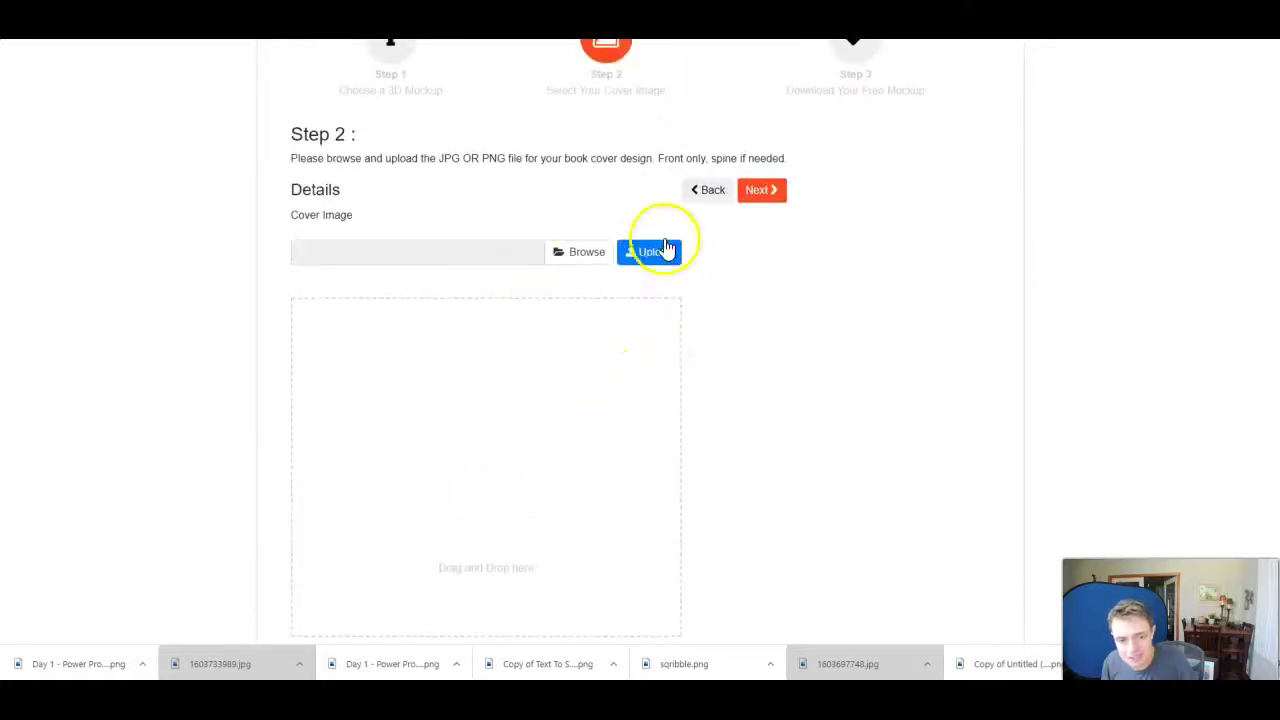
click(574, 260)
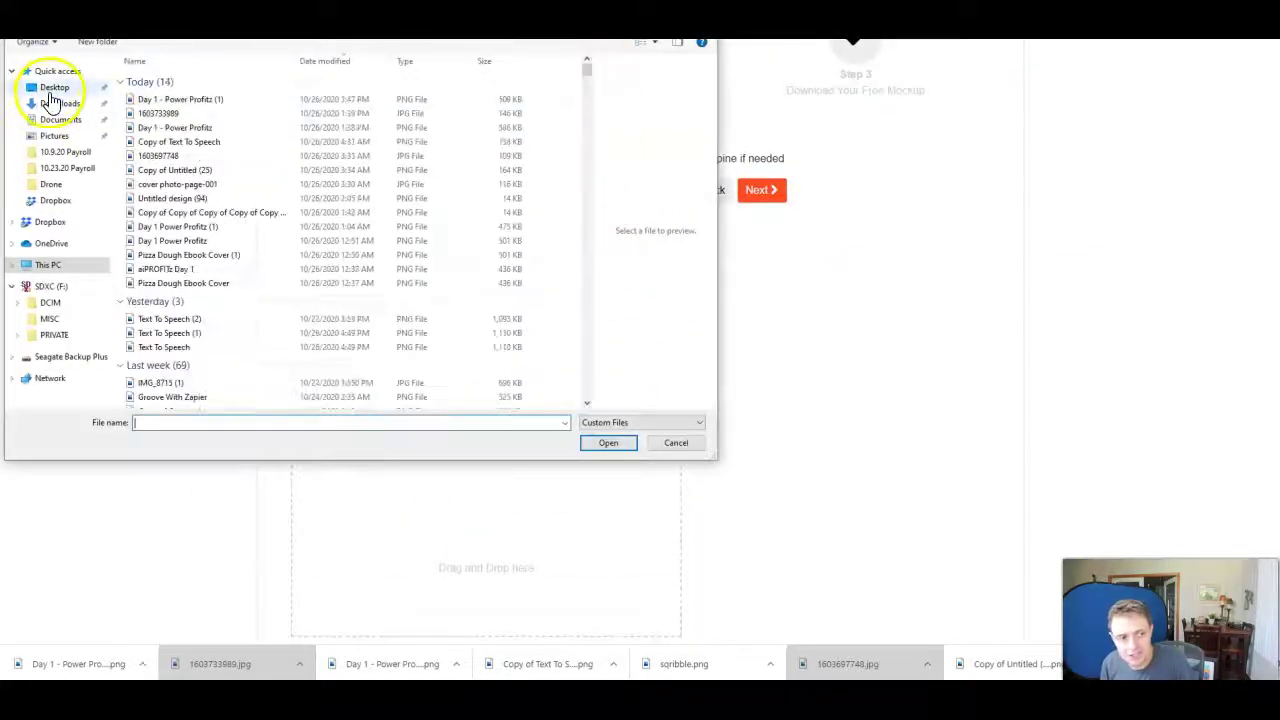
click(49, 102)
click(186, 99)
click(603, 440)
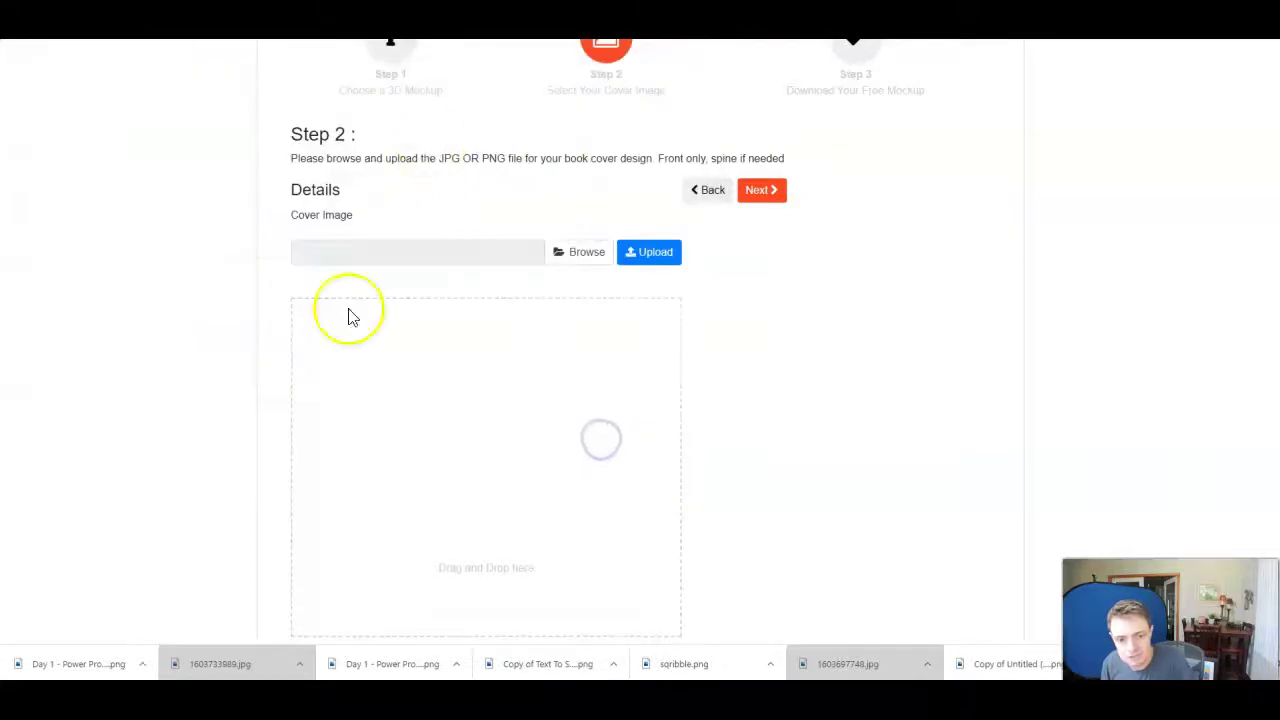
click(649, 262)
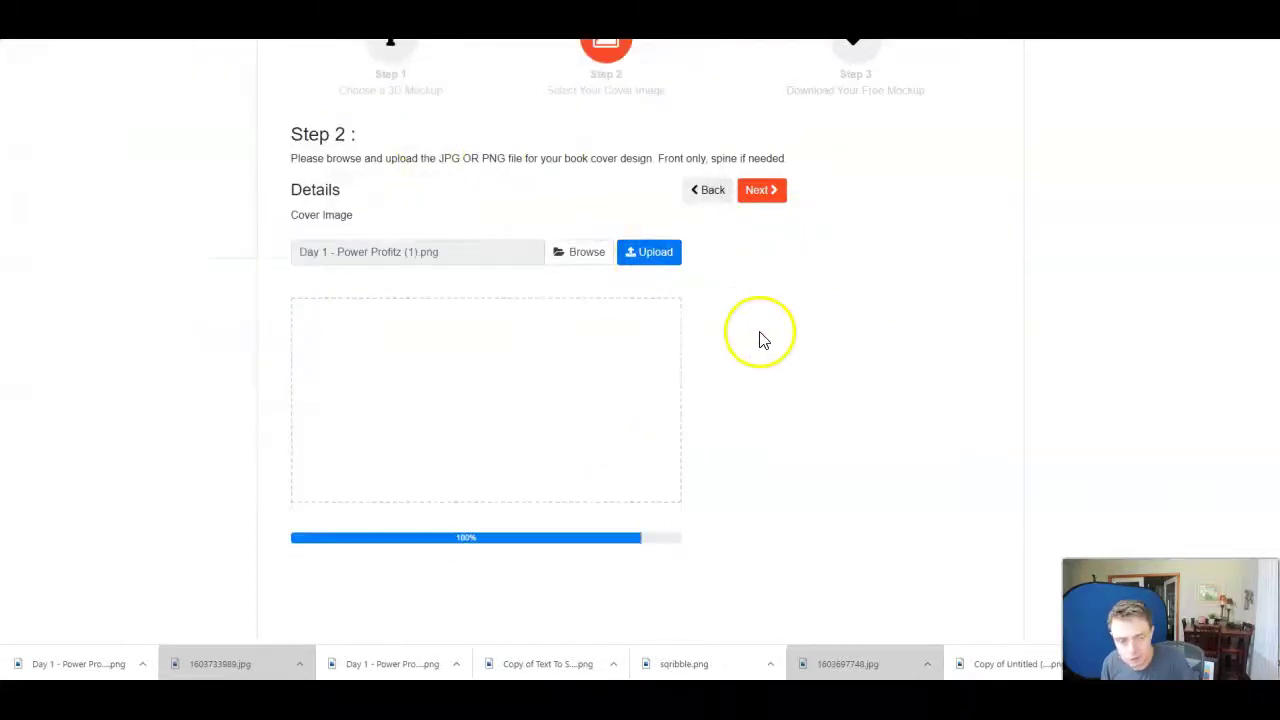
Continue to the final stage, download the 3D mockup as a JPG and view the downloaded image.
scroll(749, 349, down, 3)
scroll(686, 478, up, 5)
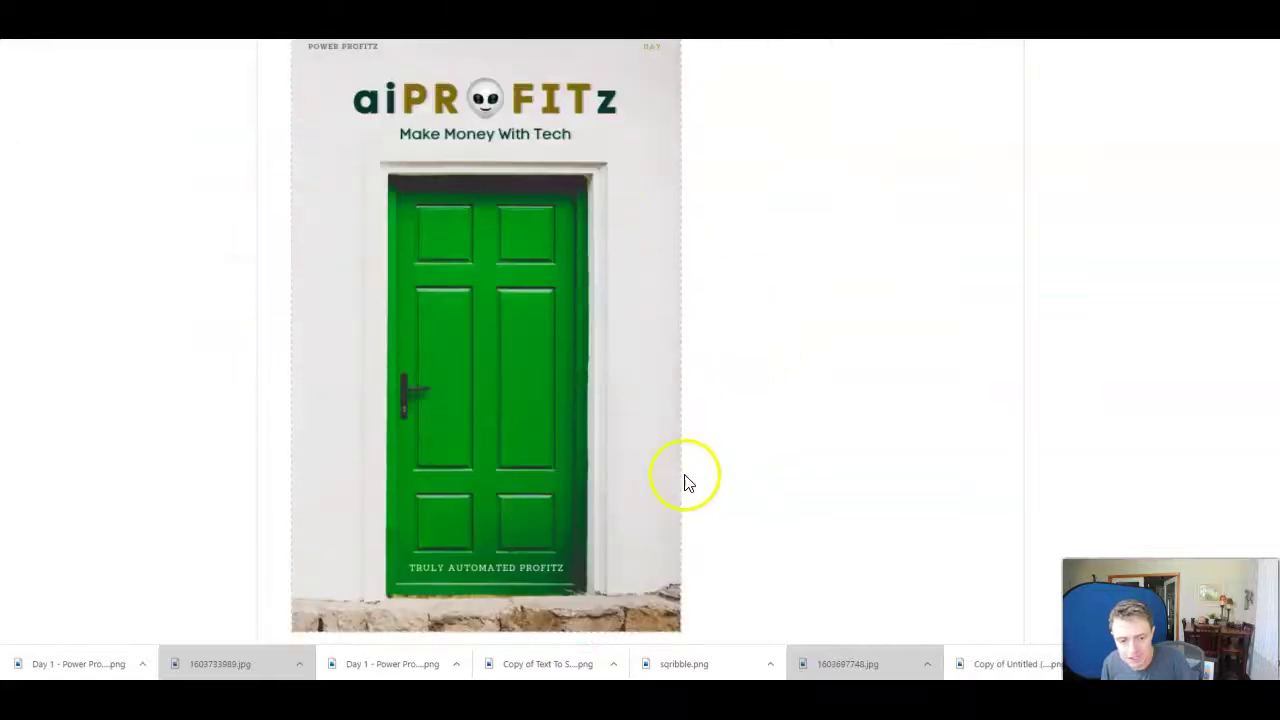
click(770, 190)
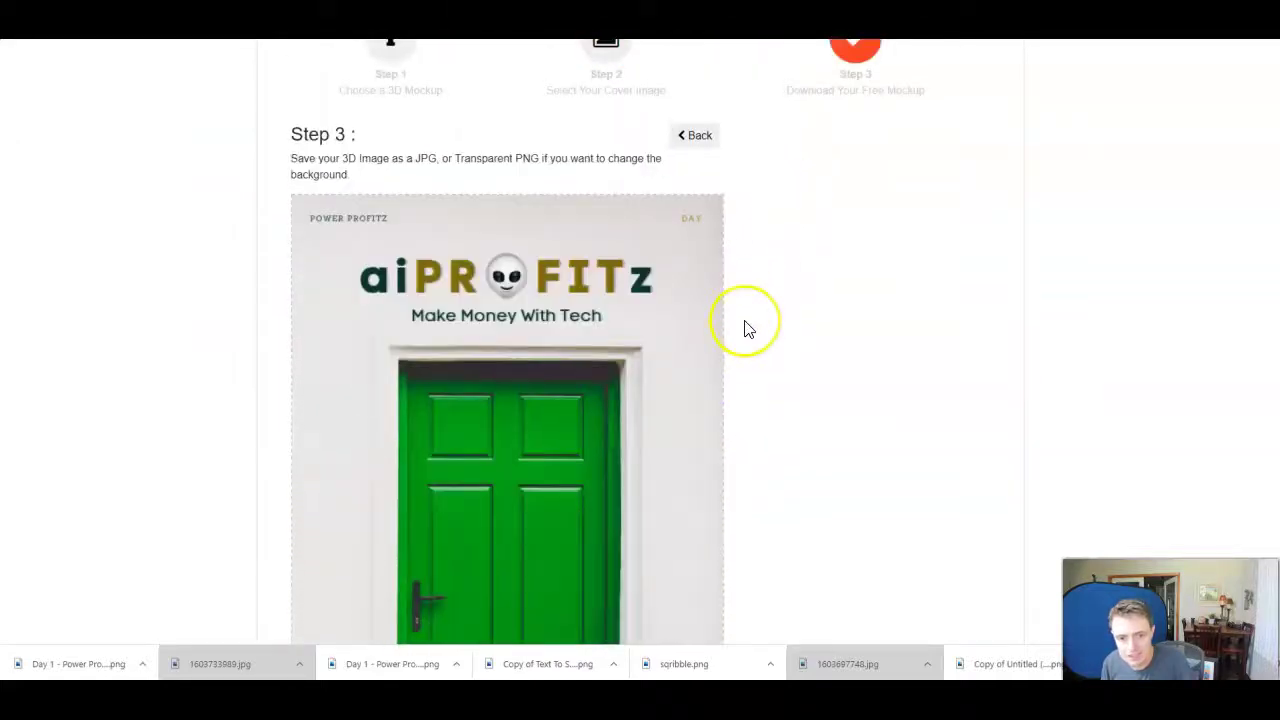
scroll(745, 328, down, 5)
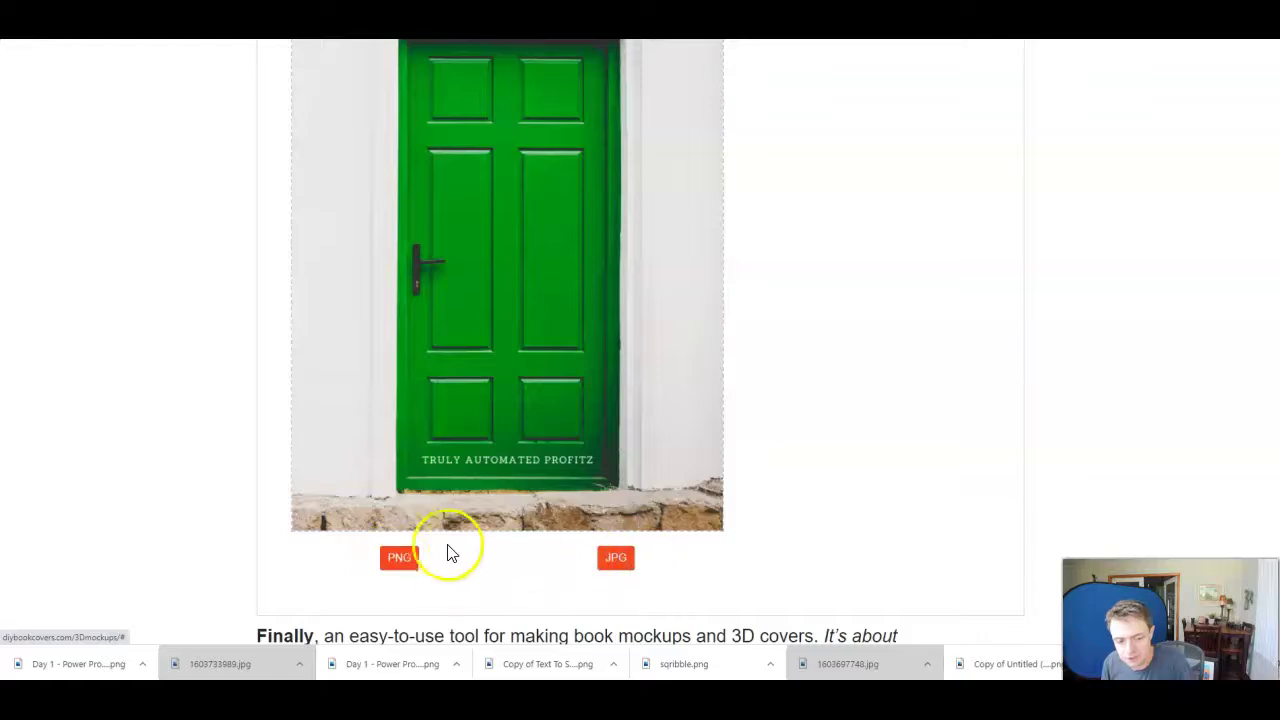
click(613, 557)
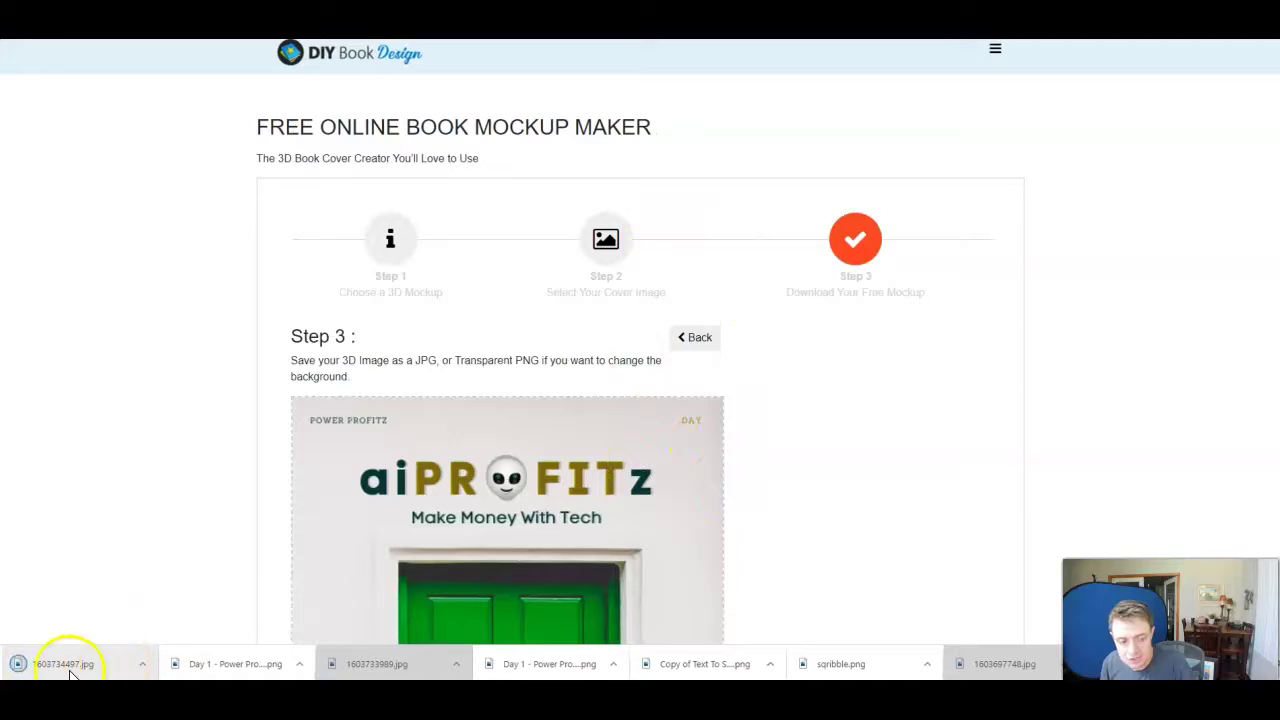
click(72, 668)
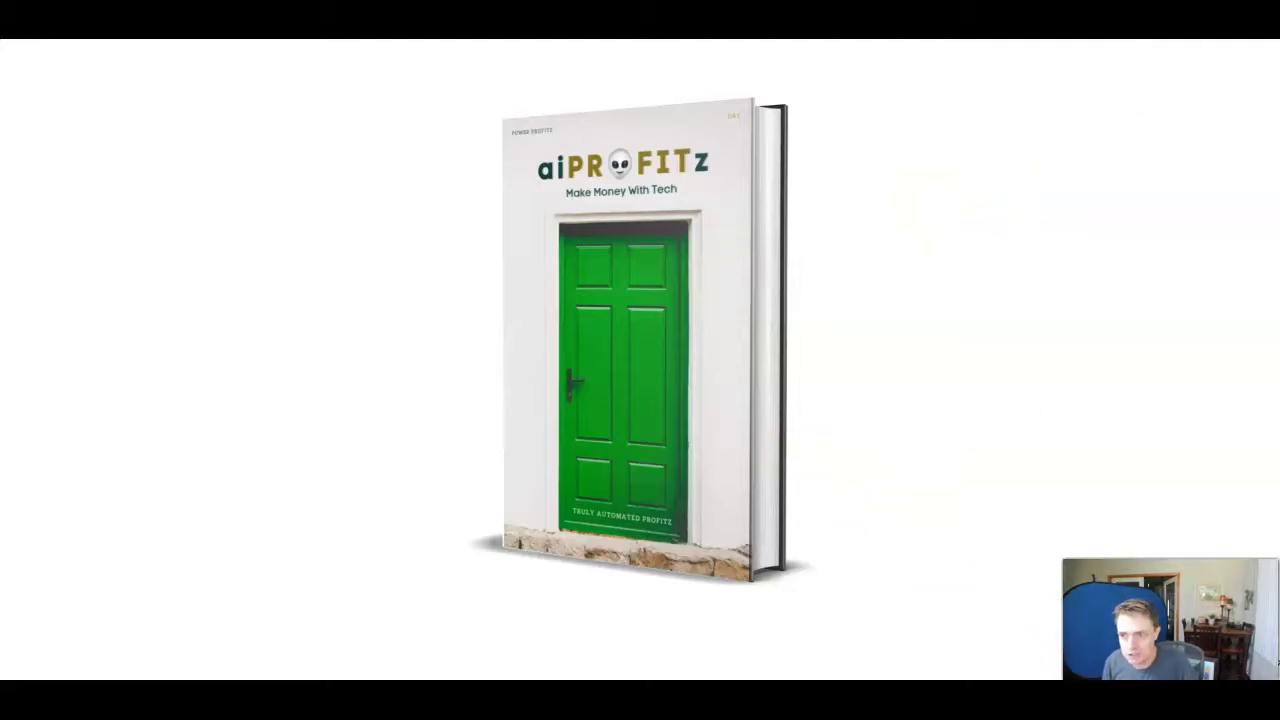
key(Escape)
Look up "placeit" in a new browser tab and go to Placeit's 3D ebook cover mockup templates page.
key(ctrl+t)
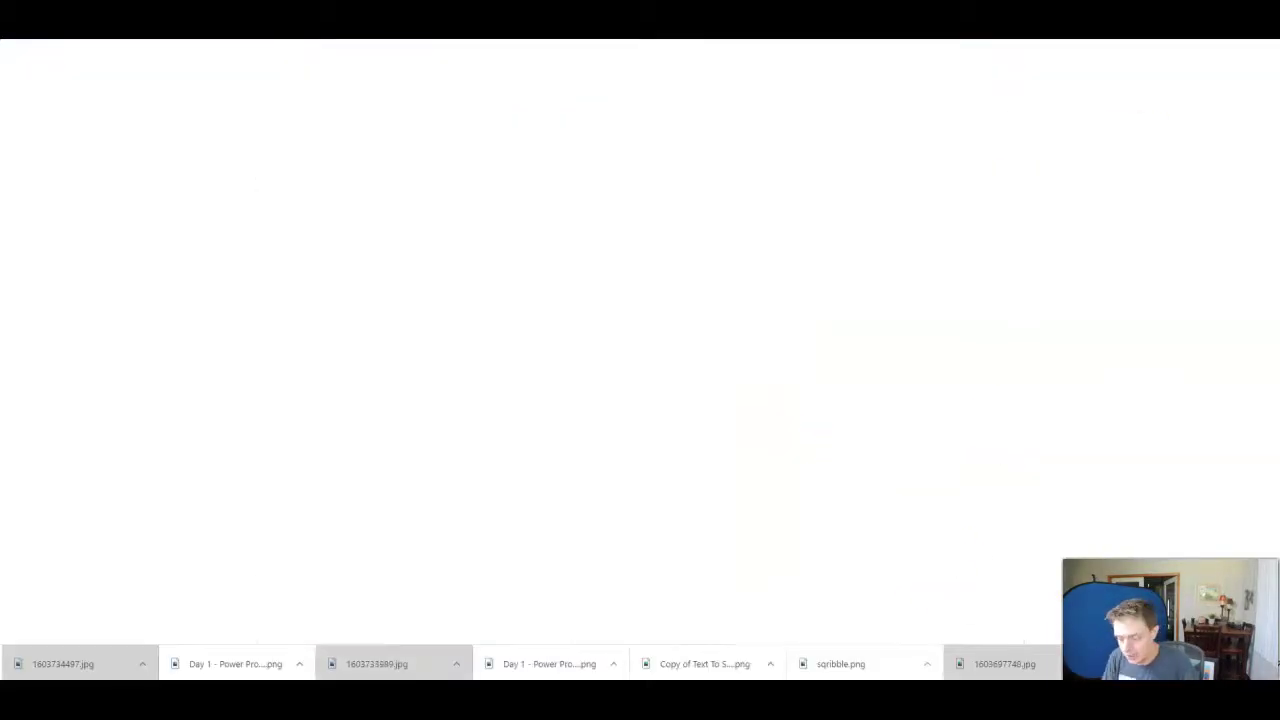
text(placeit)
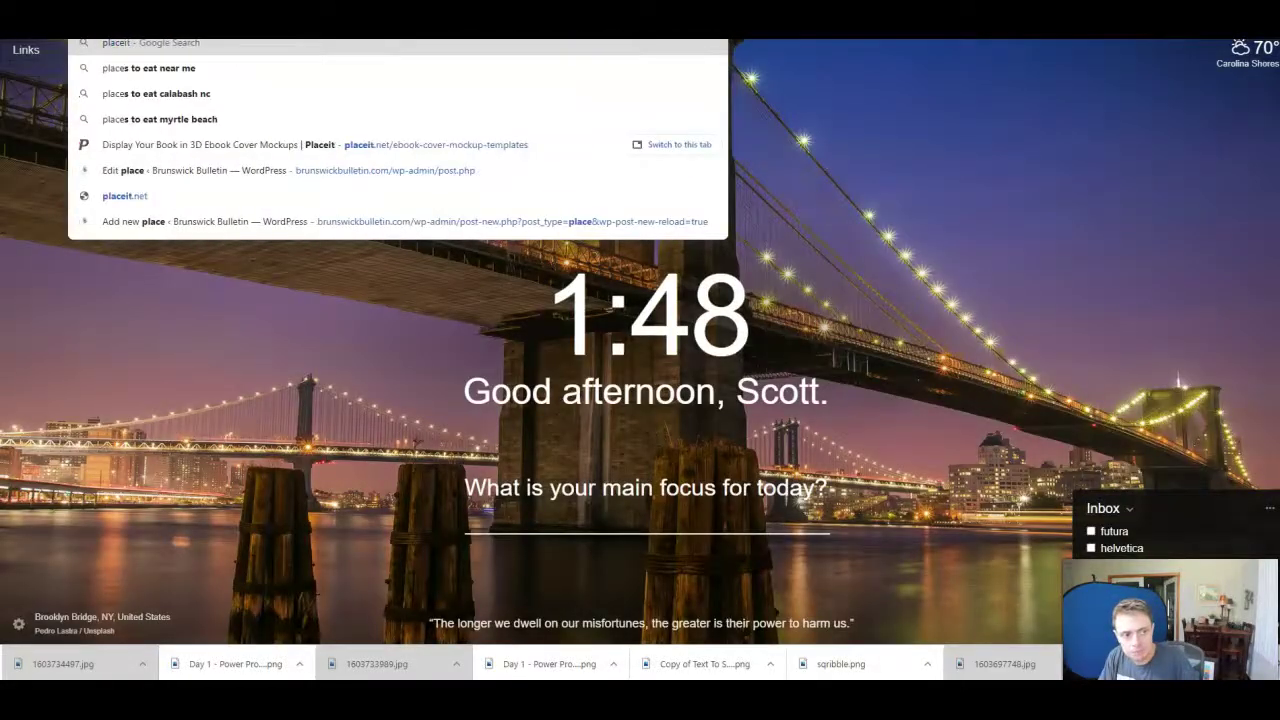
key(Down)
key(Down)
key(Down)
key(Down)
key(Down)
key(Down)
key(Down)
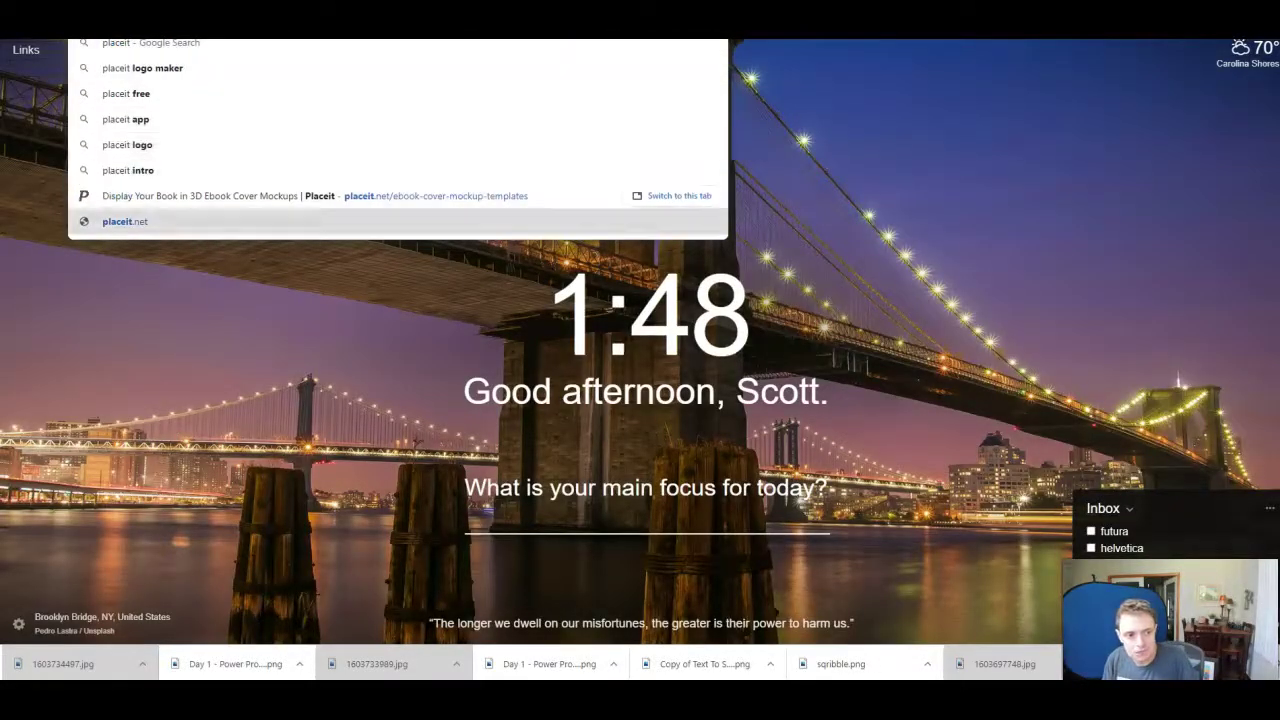
key(Up)
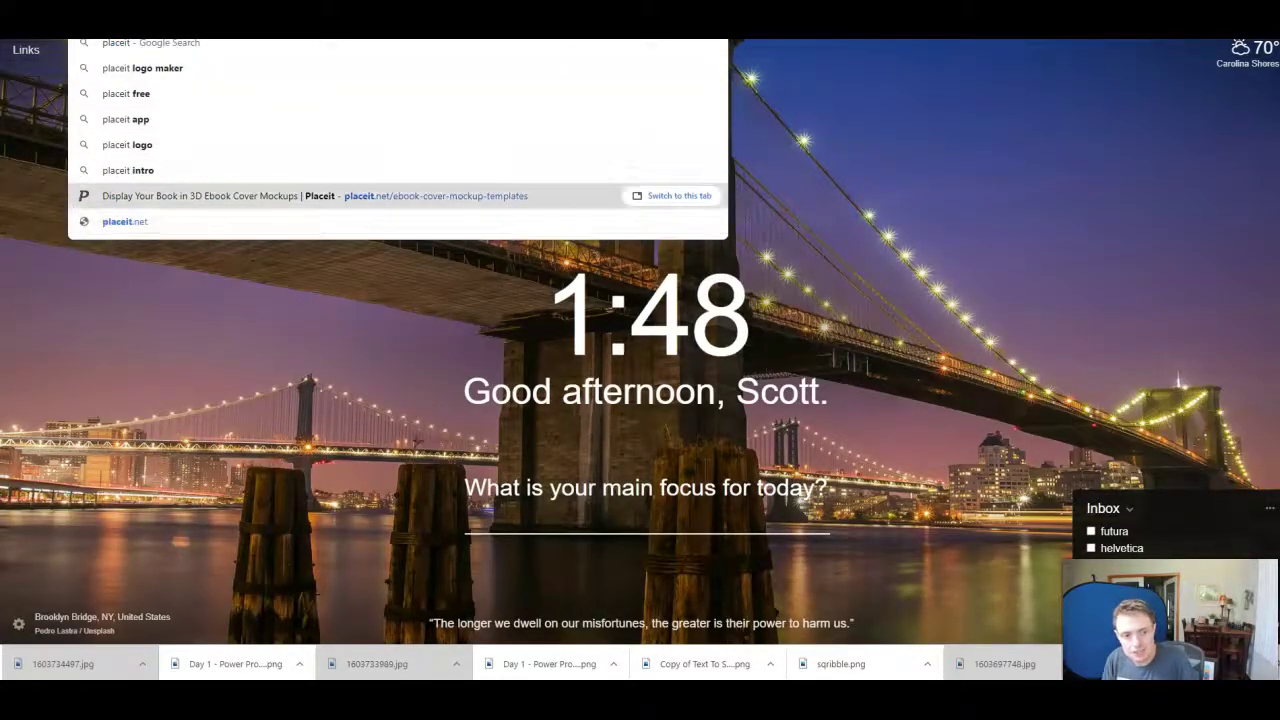
key(Return)
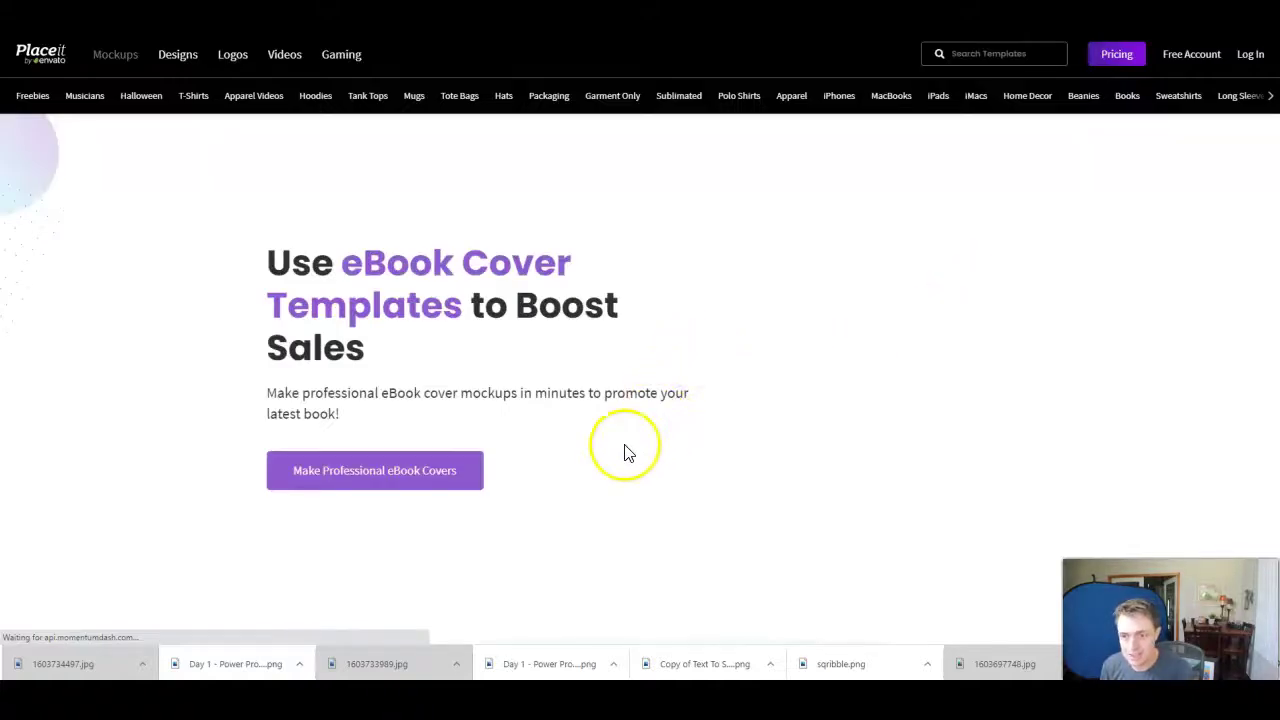
Examine Placeit's ebook cover page, including its sample book mockups, cover designs and subscription pricing.
scroll(630, 452, down, 10)
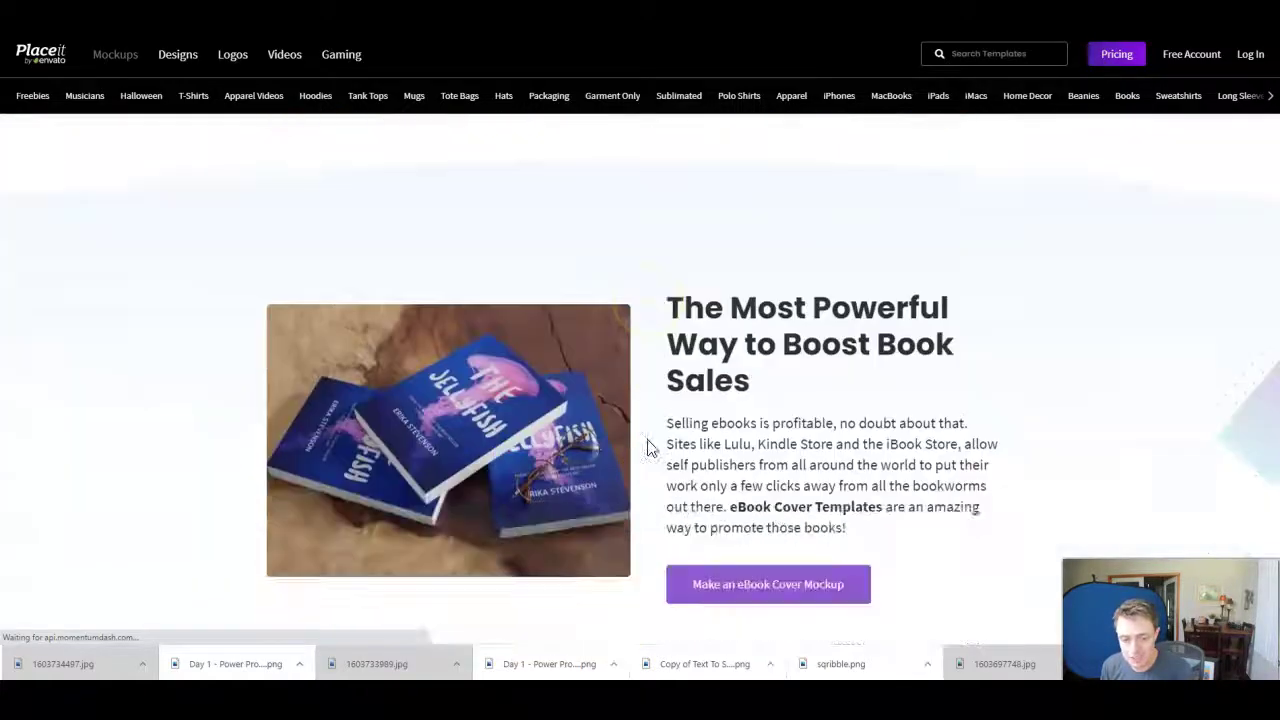
scroll(648, 449, down, 3)
scroll(640, 452, up, 7)
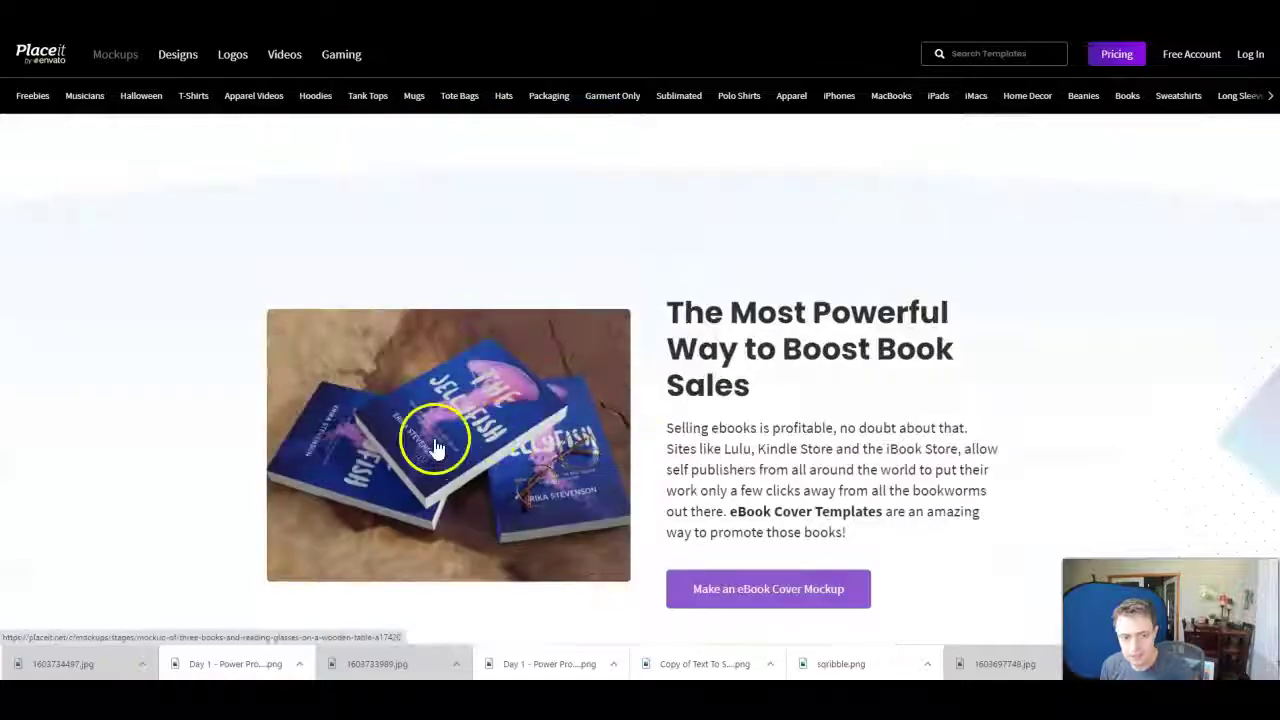
scroll(491, 471, down, 8)
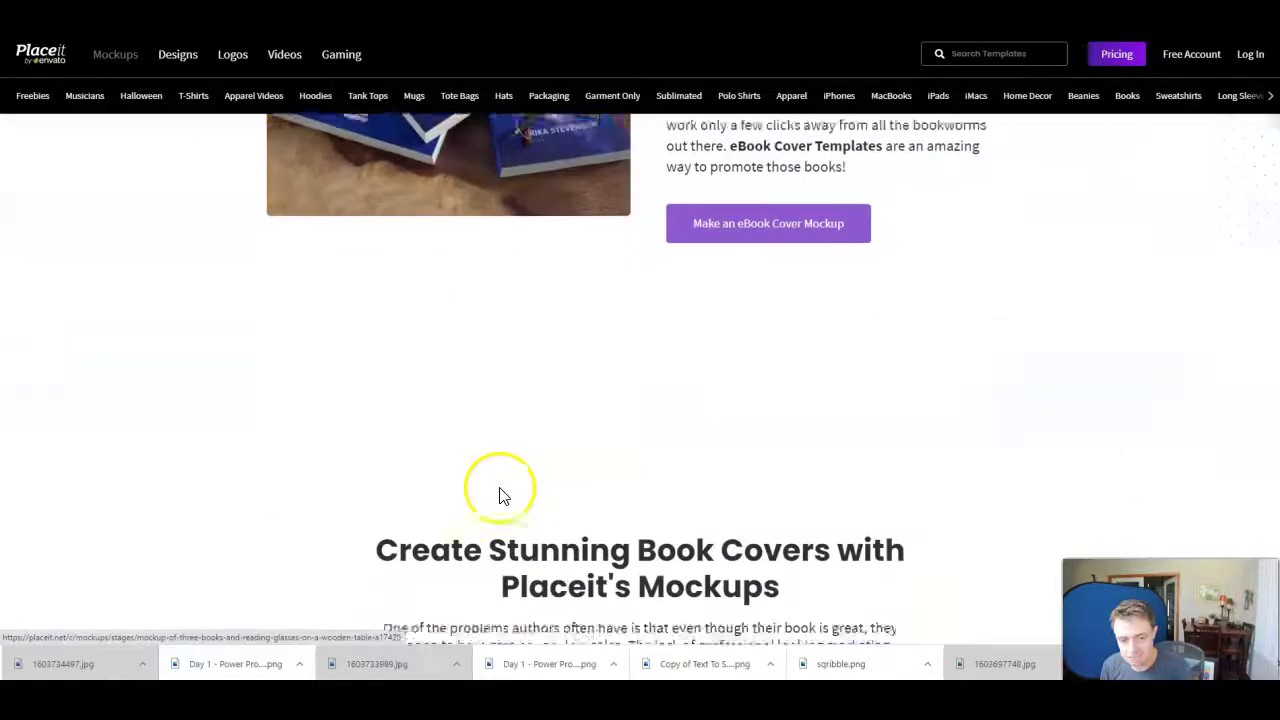
scroll(503, 492, down, 1)
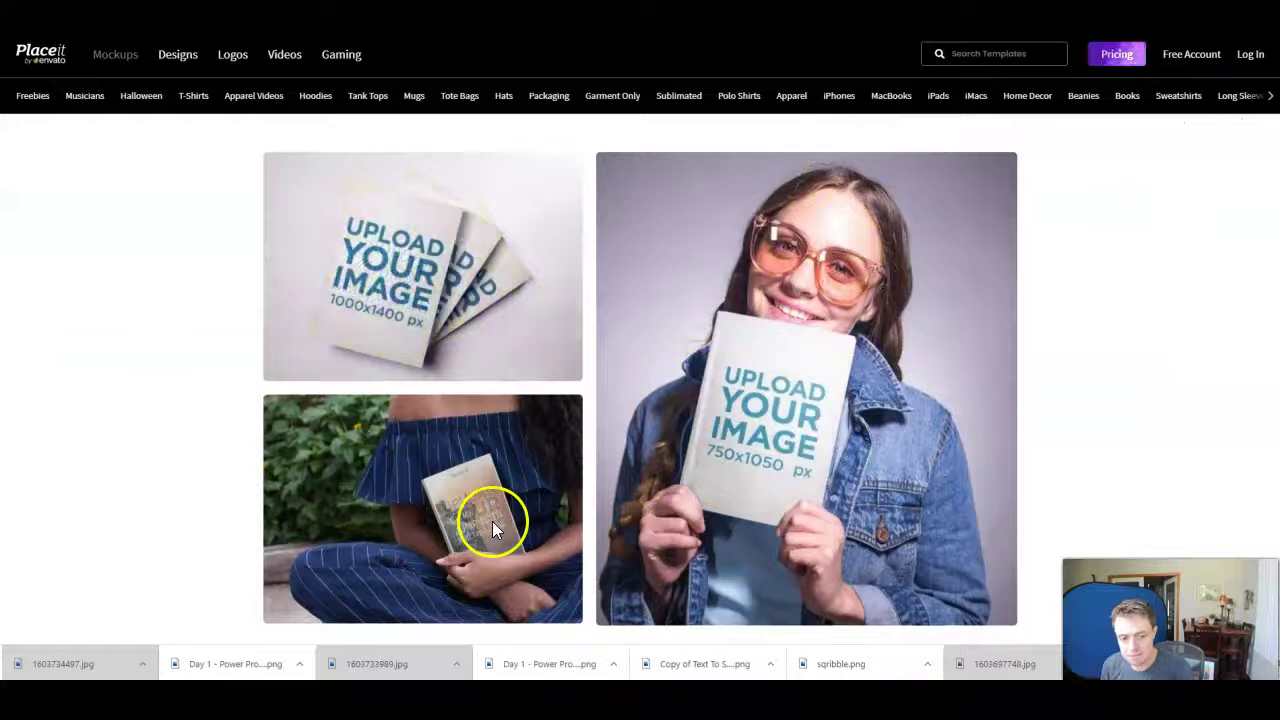
scroll(492, 528, down, 1)
scroll(492, 522, down, 4)
scroll(495, 530, down, 10)
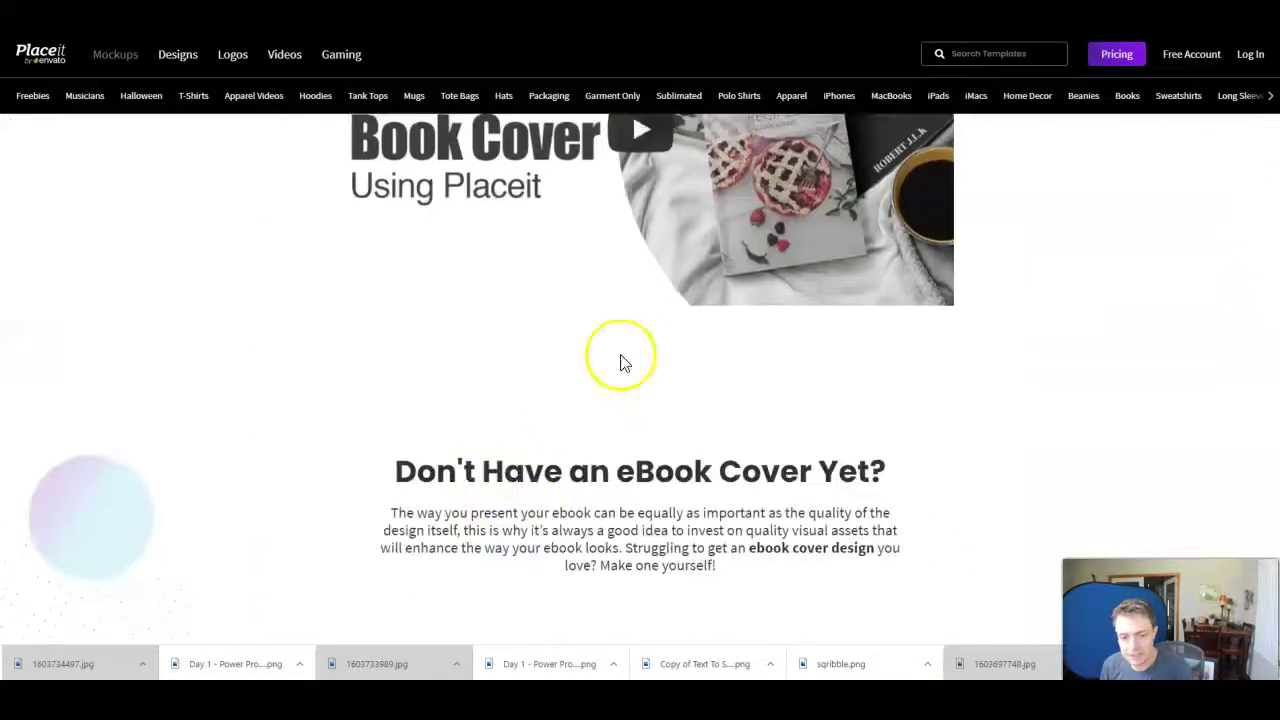
scroll(760, 420, up, 1)
scroll(752, 435, down, 7)
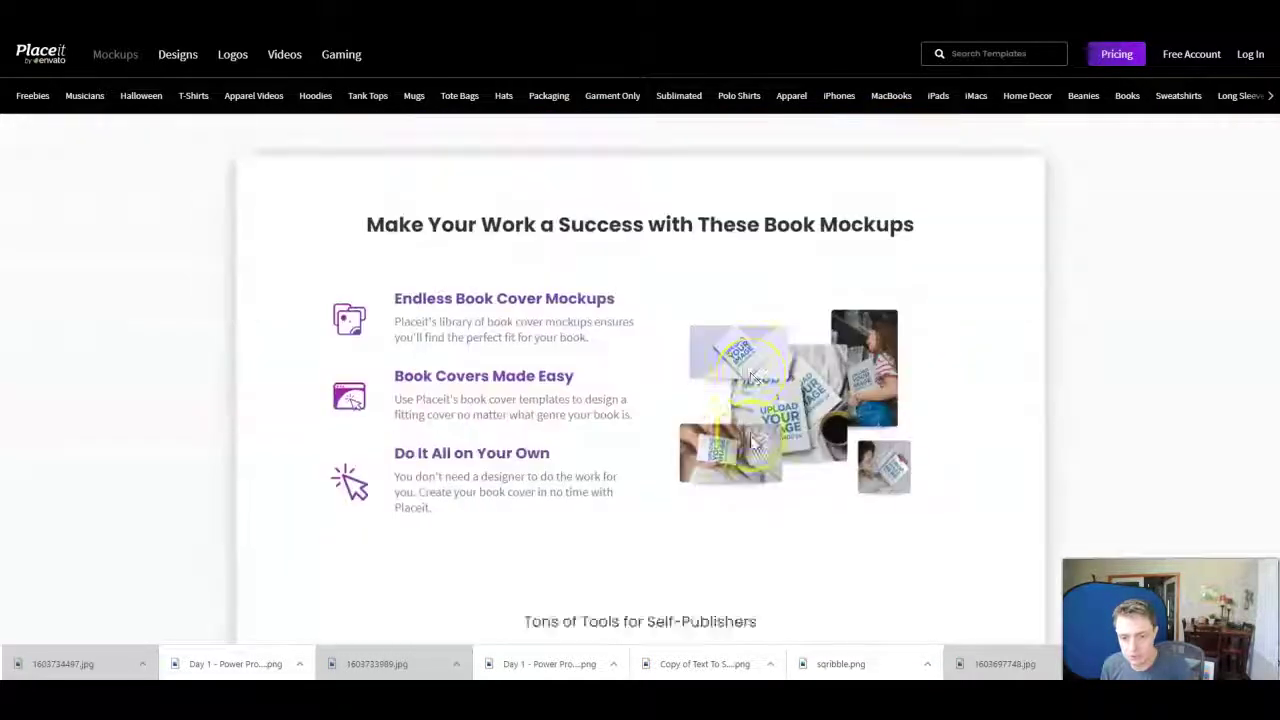
scroll(751, 443, up, 3)
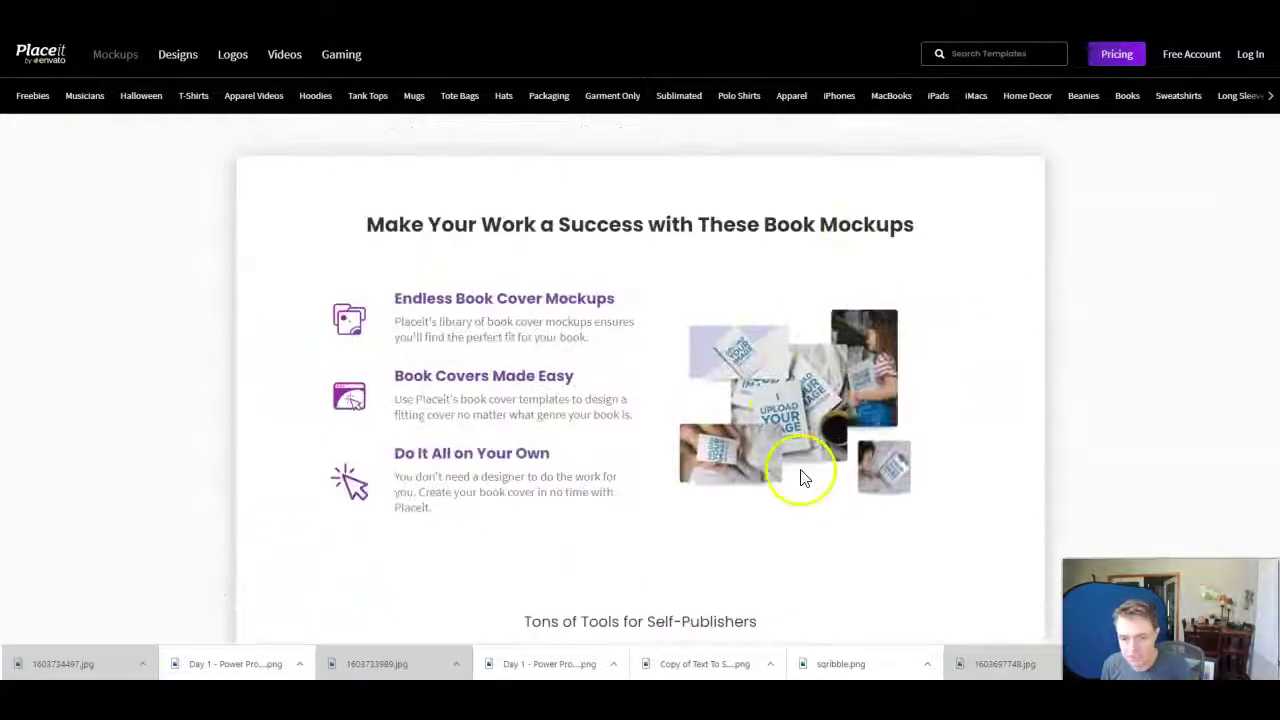
scroll(752, 533, down, 10)
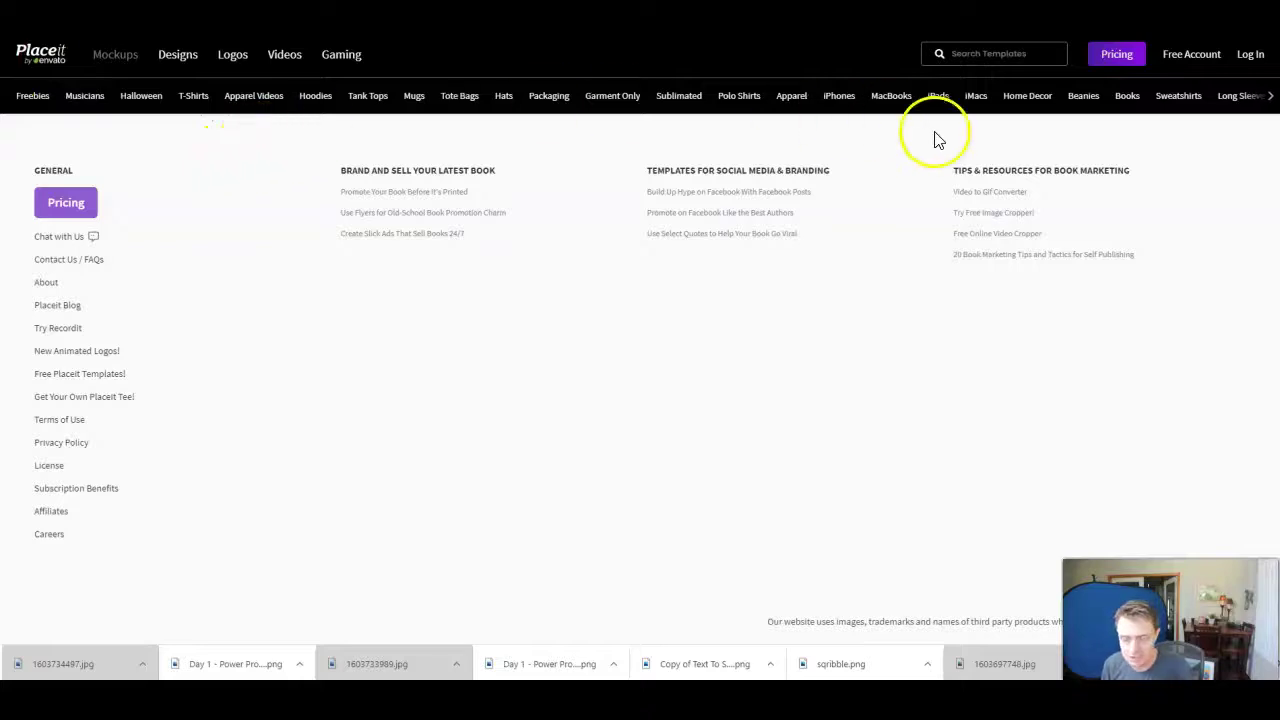
scroll(643, 251, up, 10)
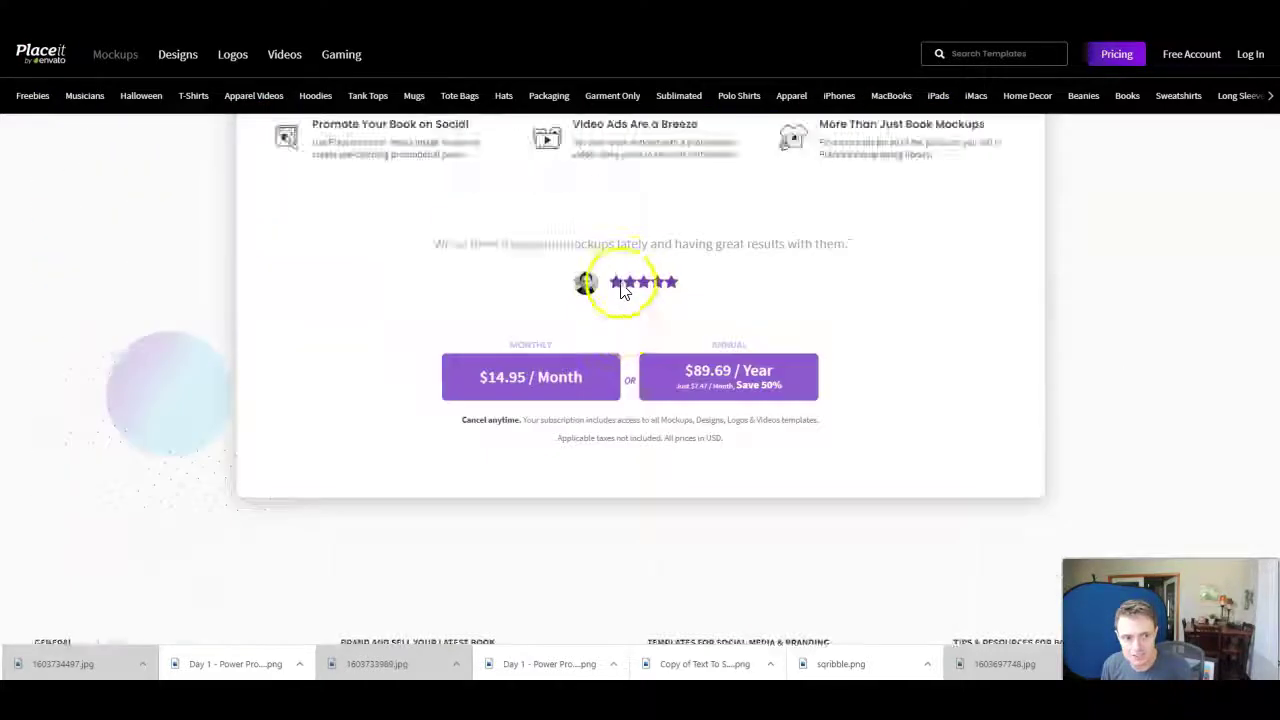
scroll(612, 305, up, 10)
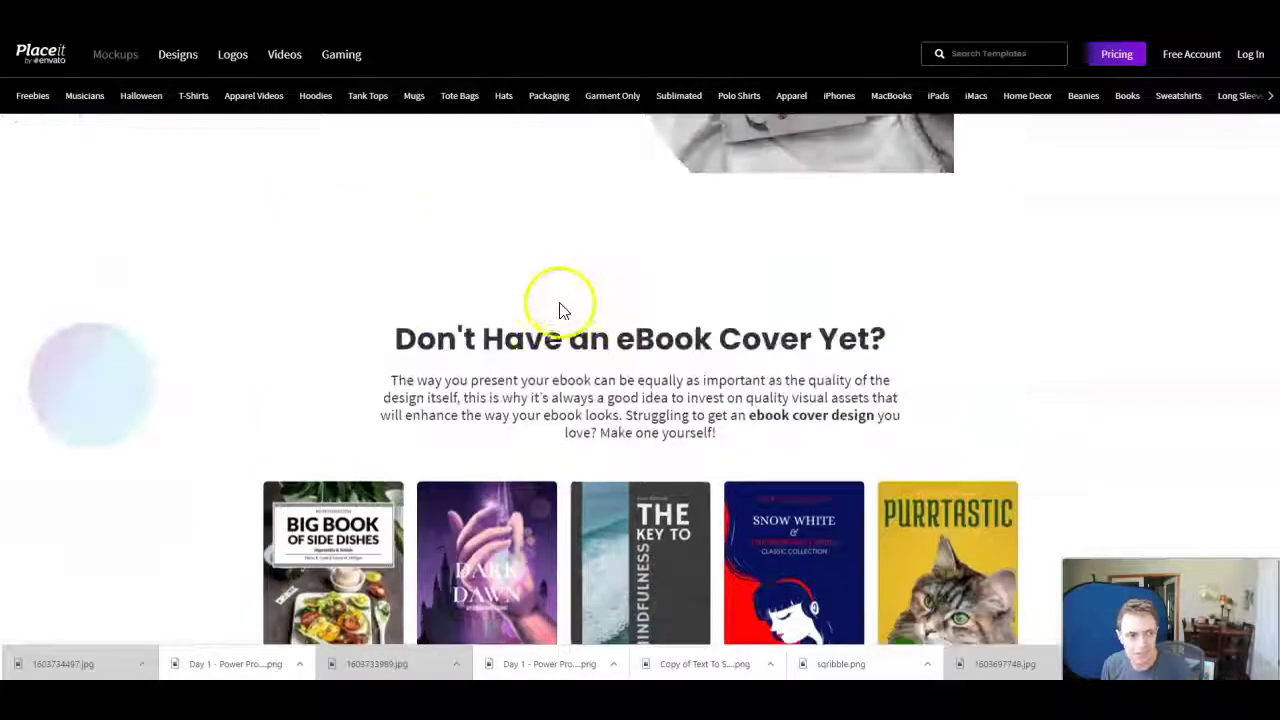
scroll(557, 313, up, 7)
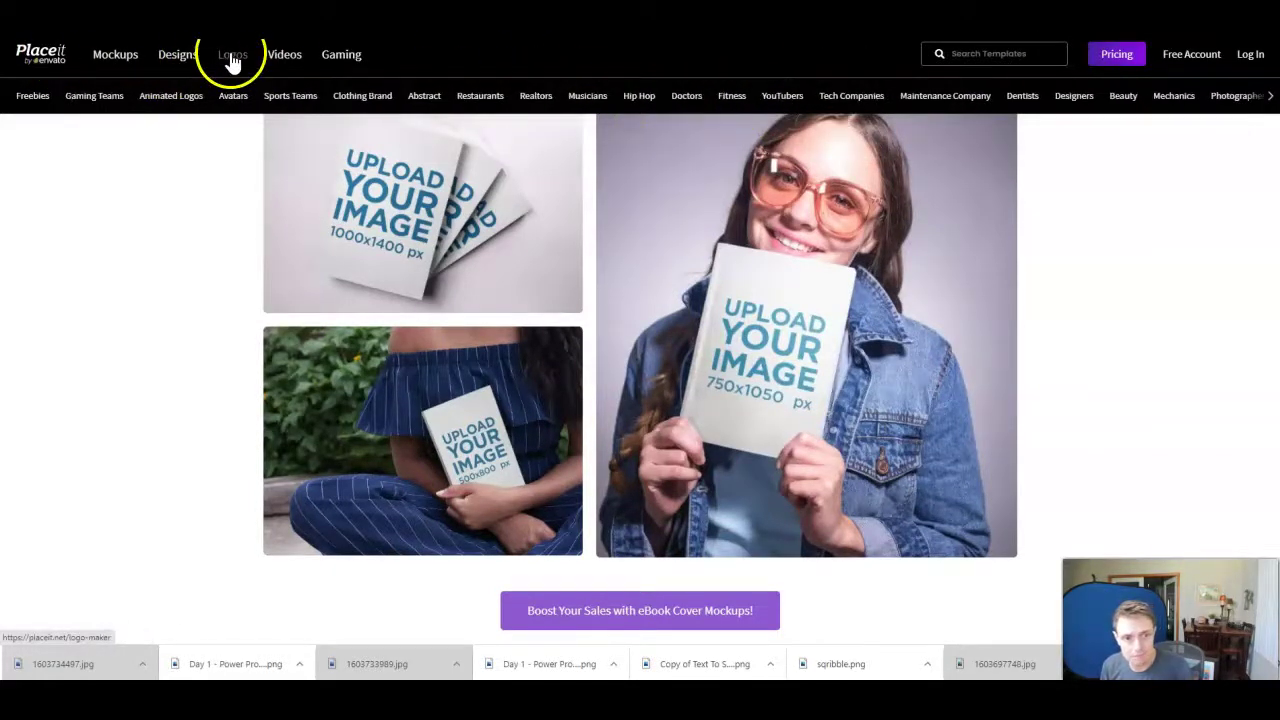
scroll(230, 185, up, 10)
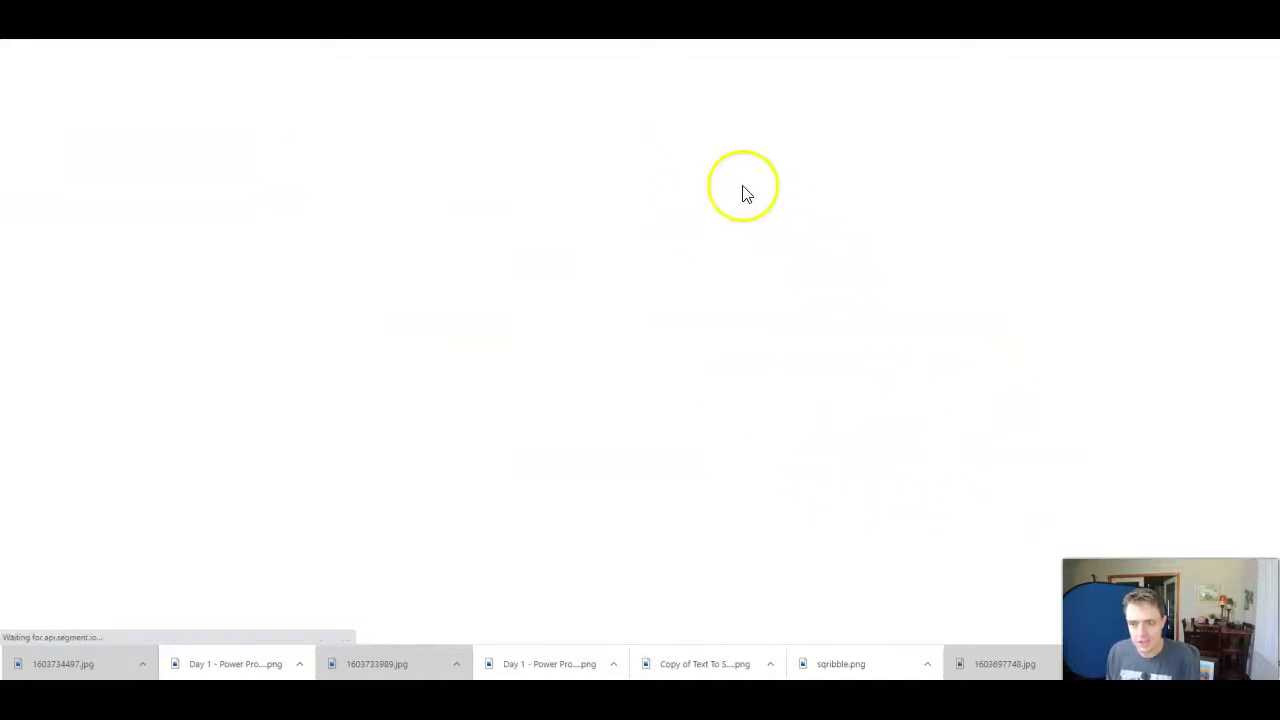
Examine Placeit's T-shirt mockup templates and its general mockups page, including the mockup categories and the template listing down to its end.
scroll(515, 455, down, 3)
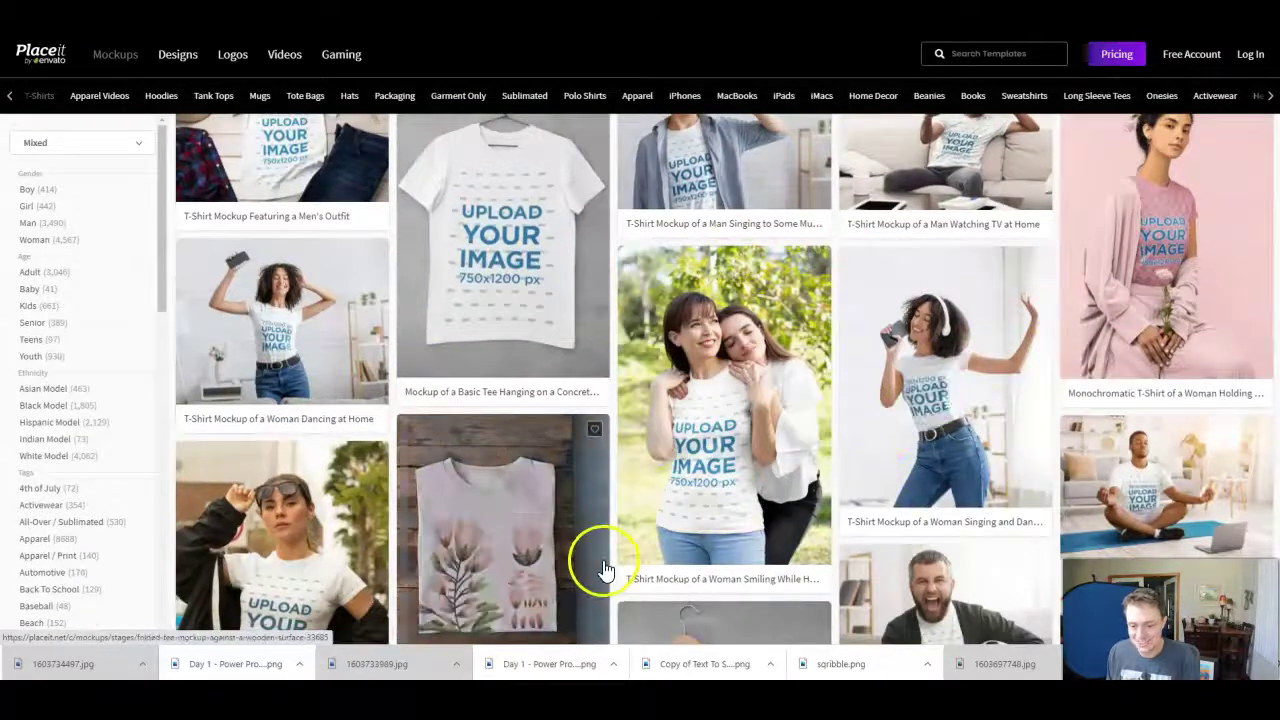
scroll(595, 537, up, 3)
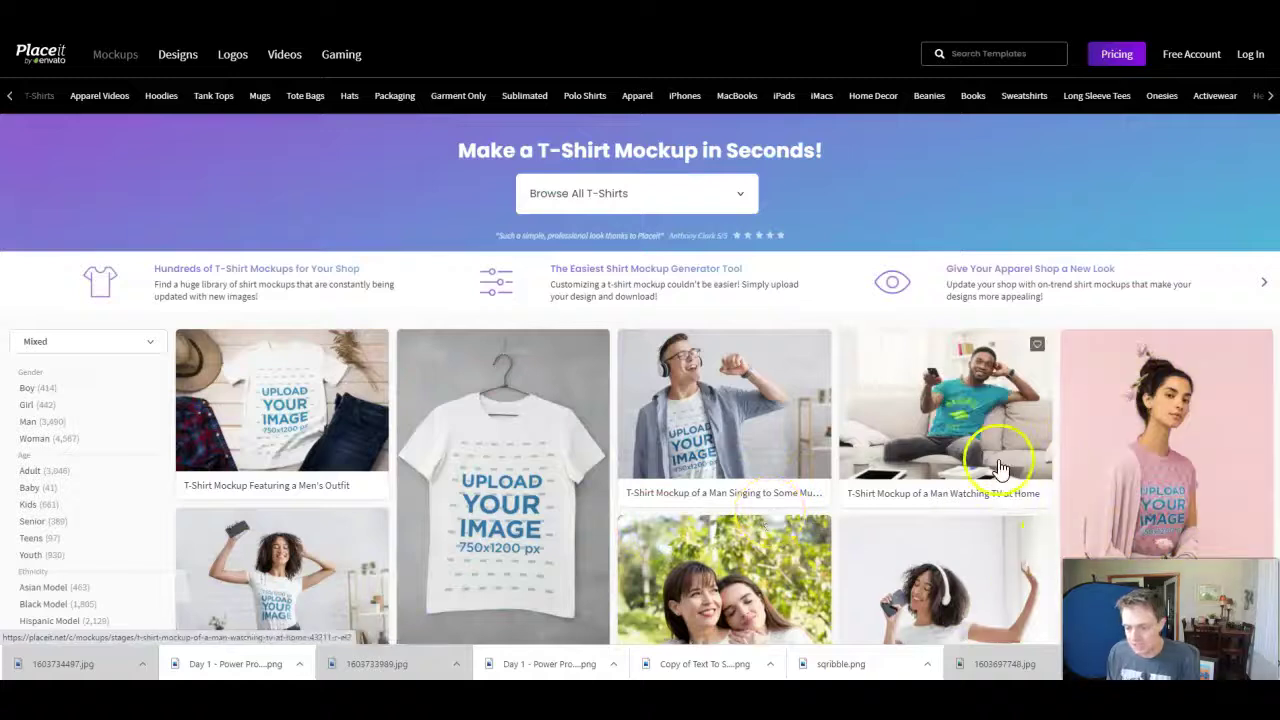
click(718, 463)
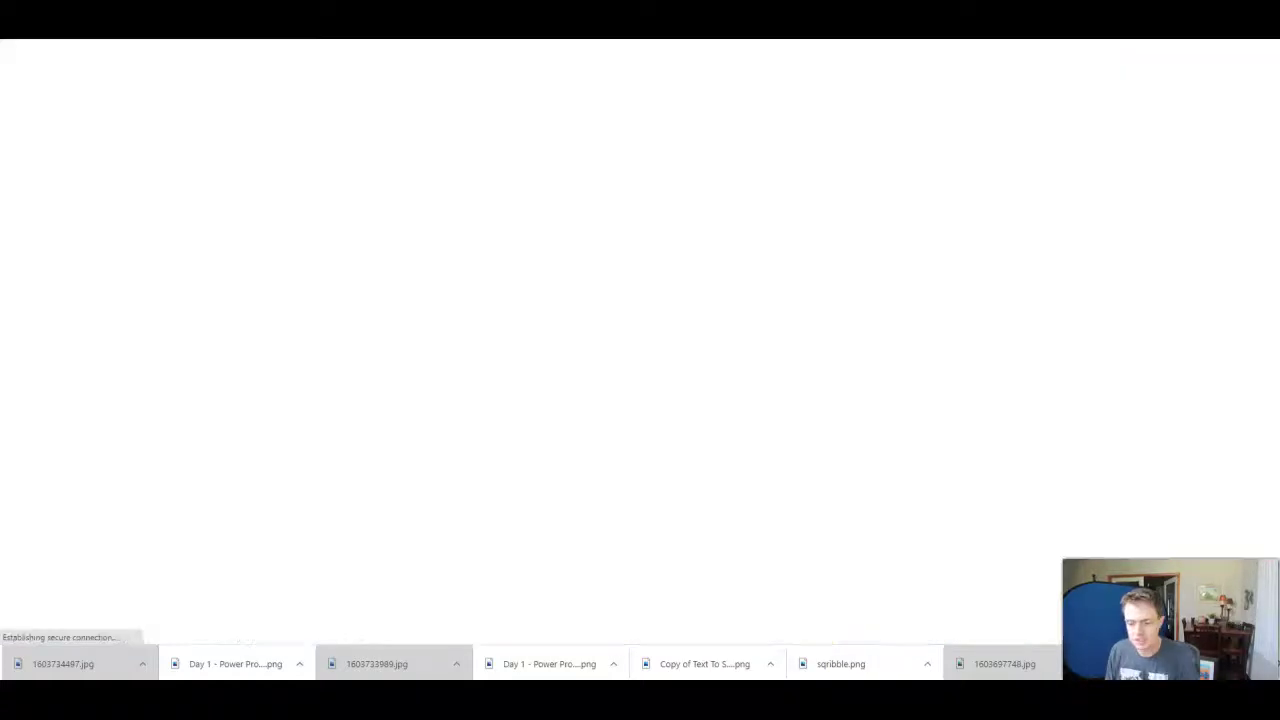
scroll(903, 409, down, 5)
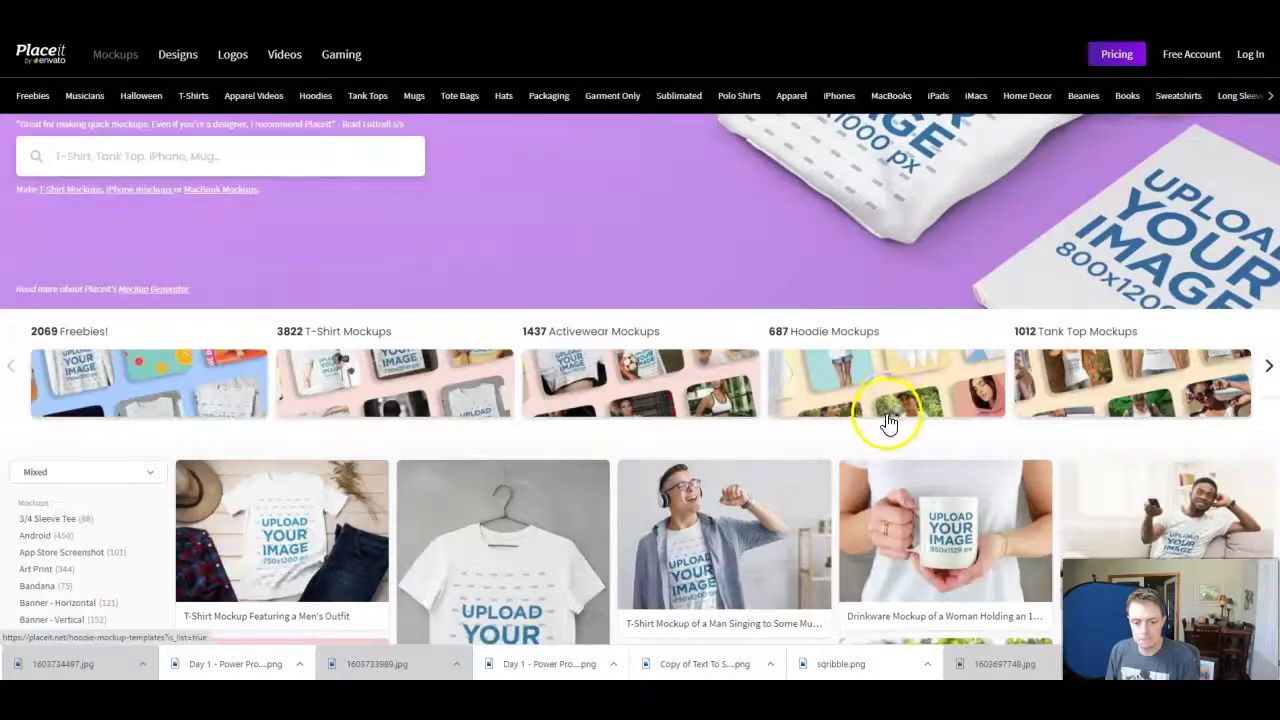
scroll(885, 425, down, 10)
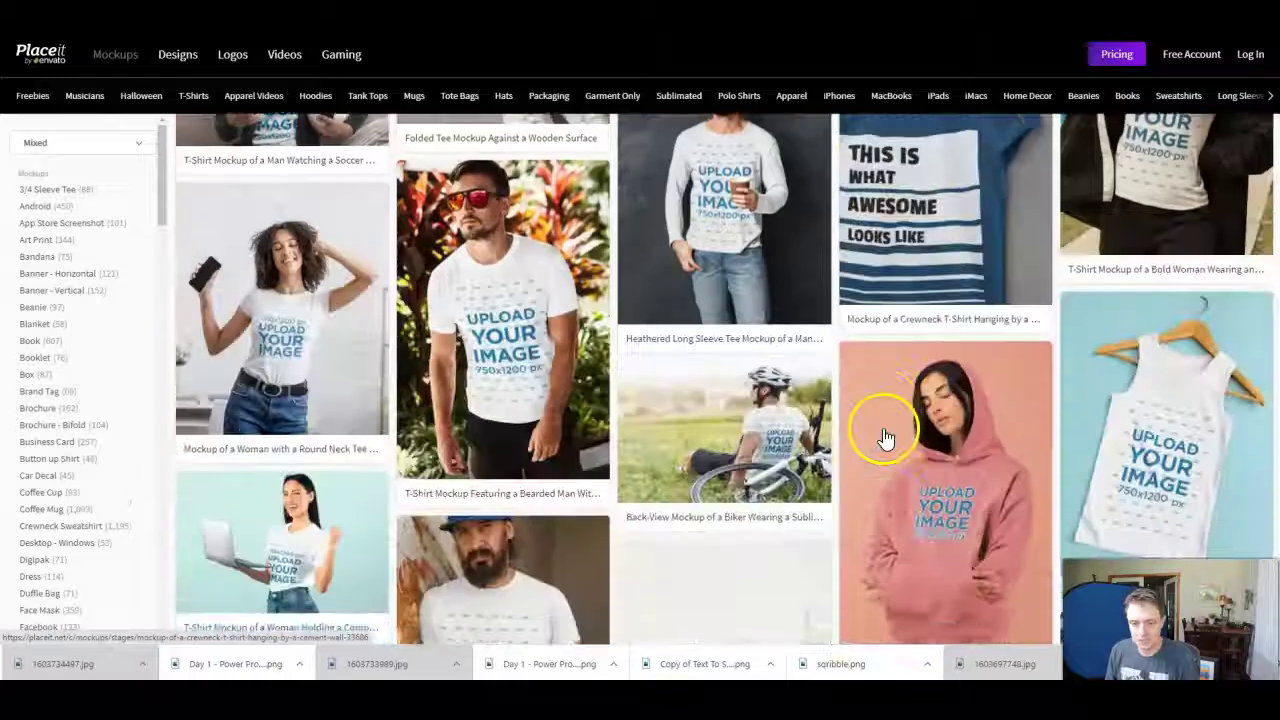
scroll(945, 316, down, 10)
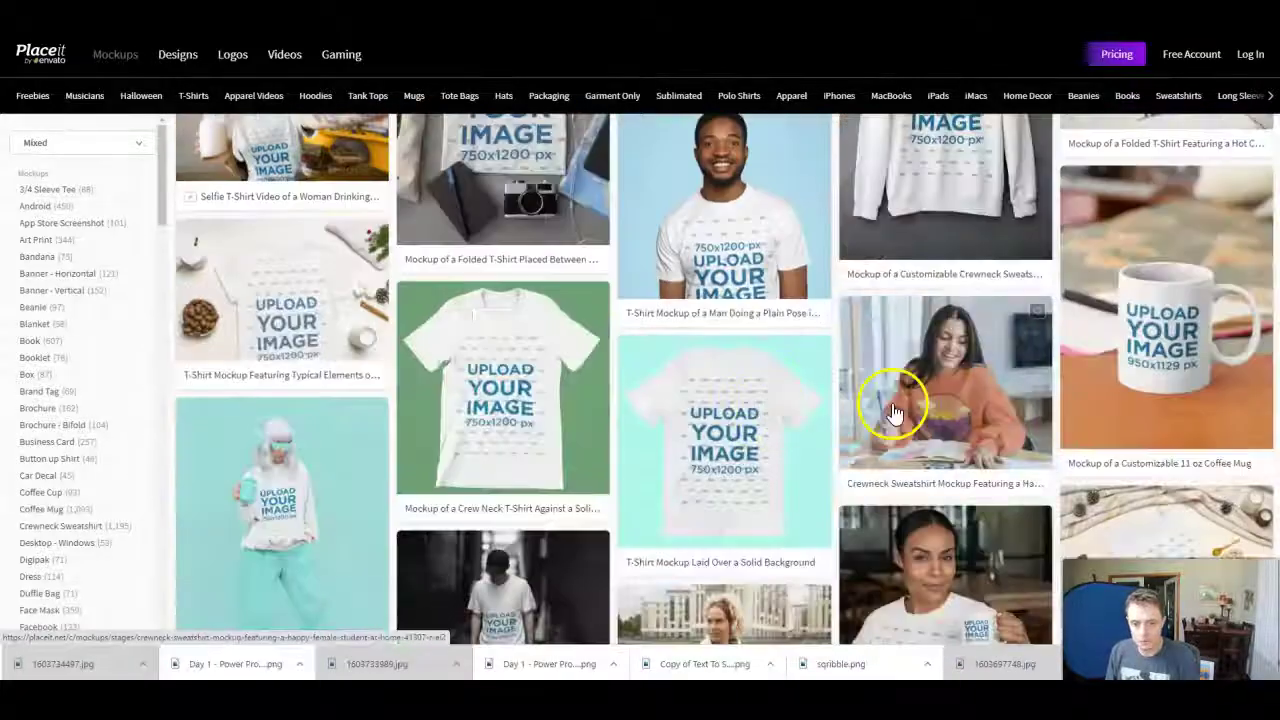
scroll(700, 412, down, 5)
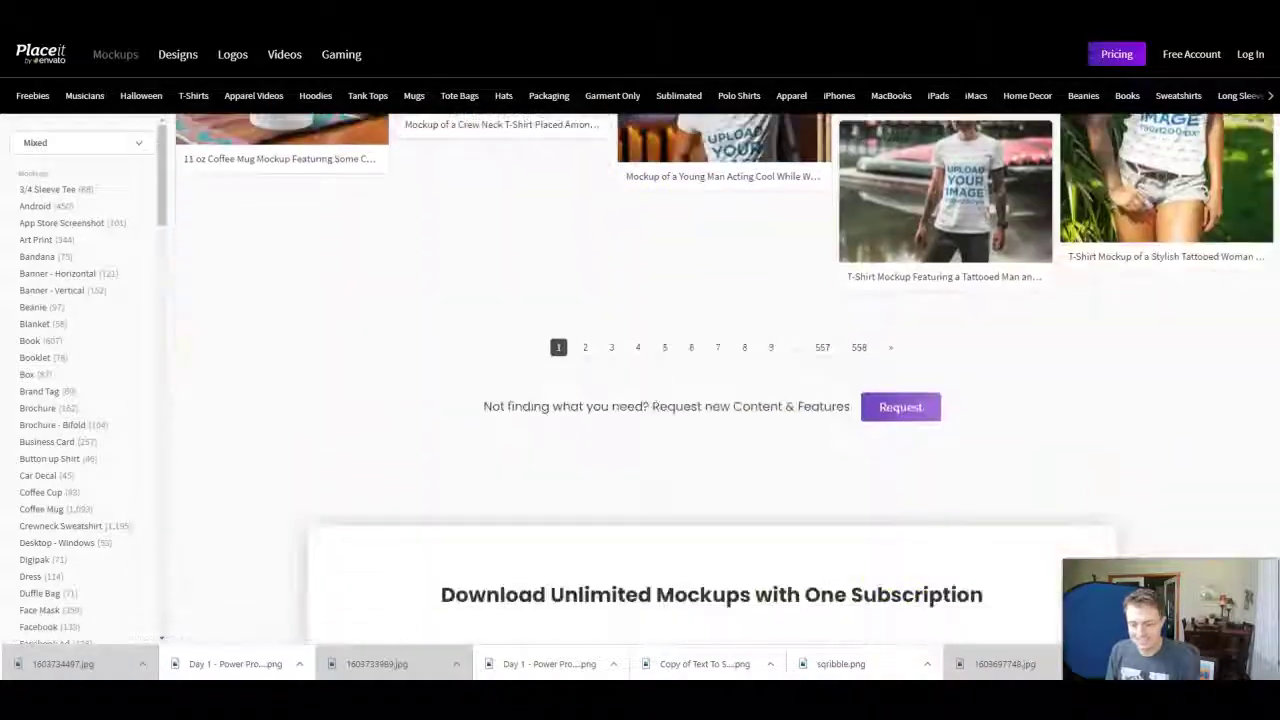
scroll(1114, 482, up, 3)
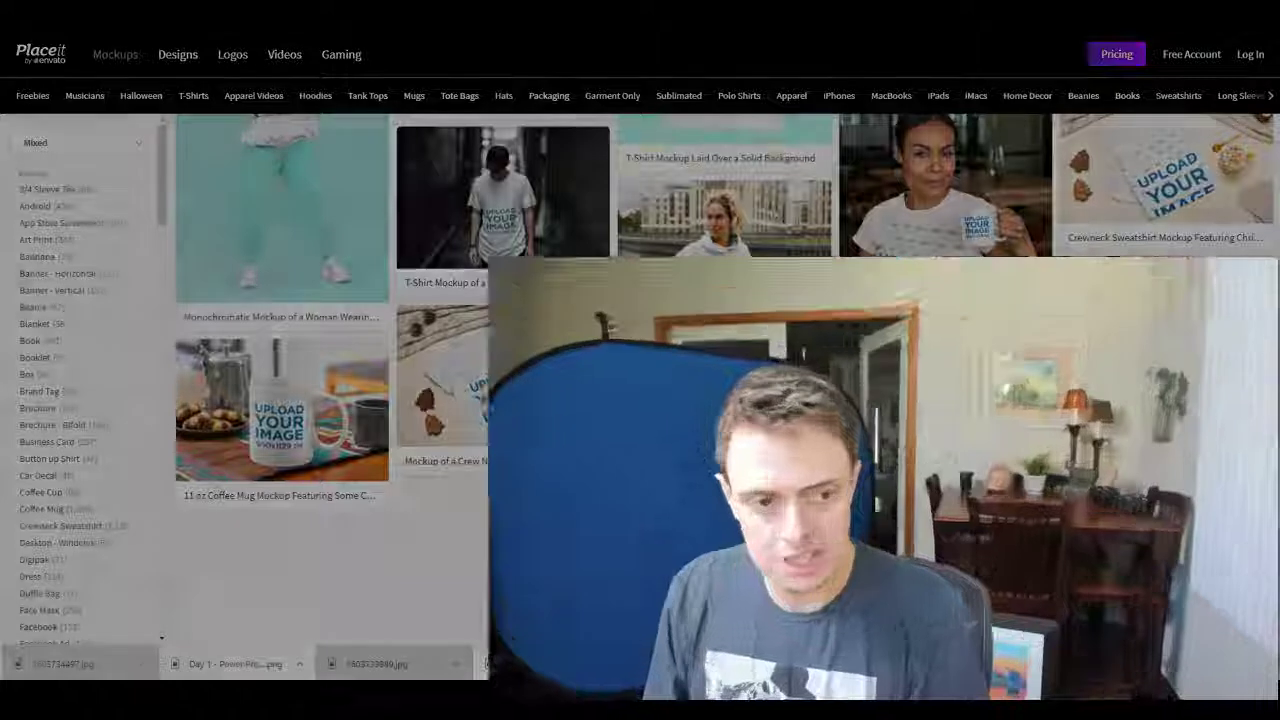